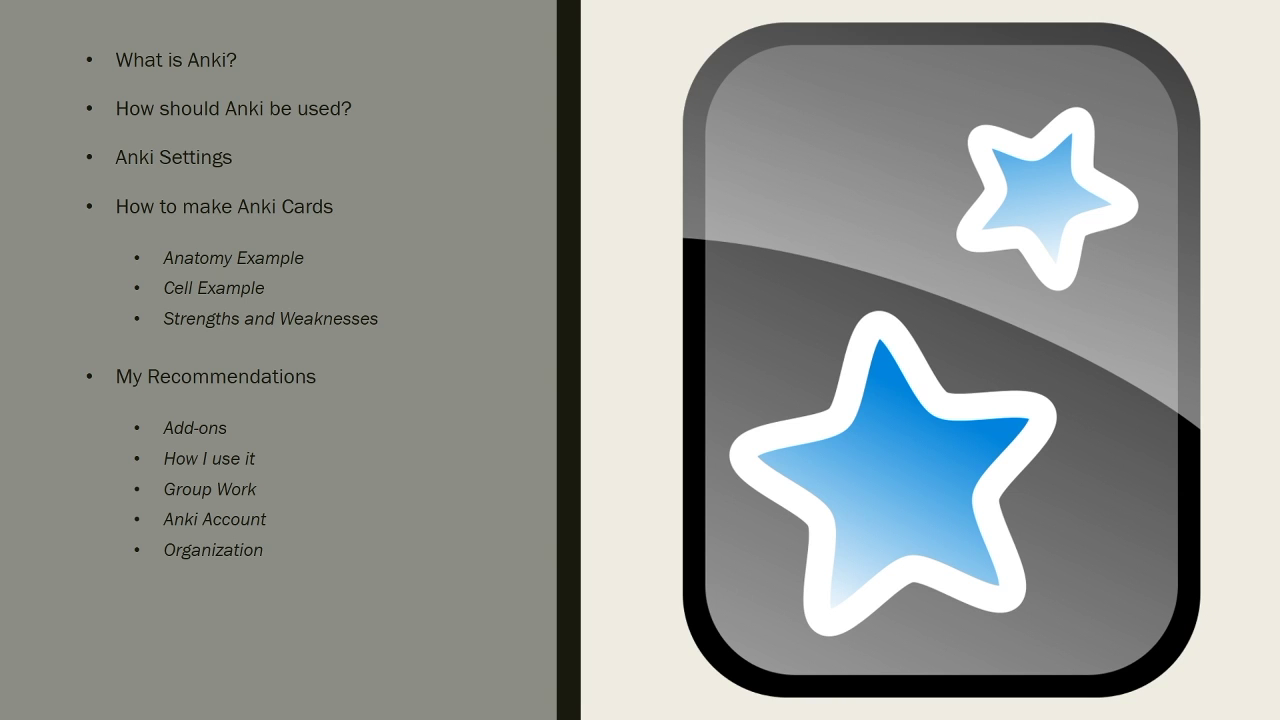
# Advance the PowerPoint slideshow to the What is Anki? slide
pyautogui.press('Right')
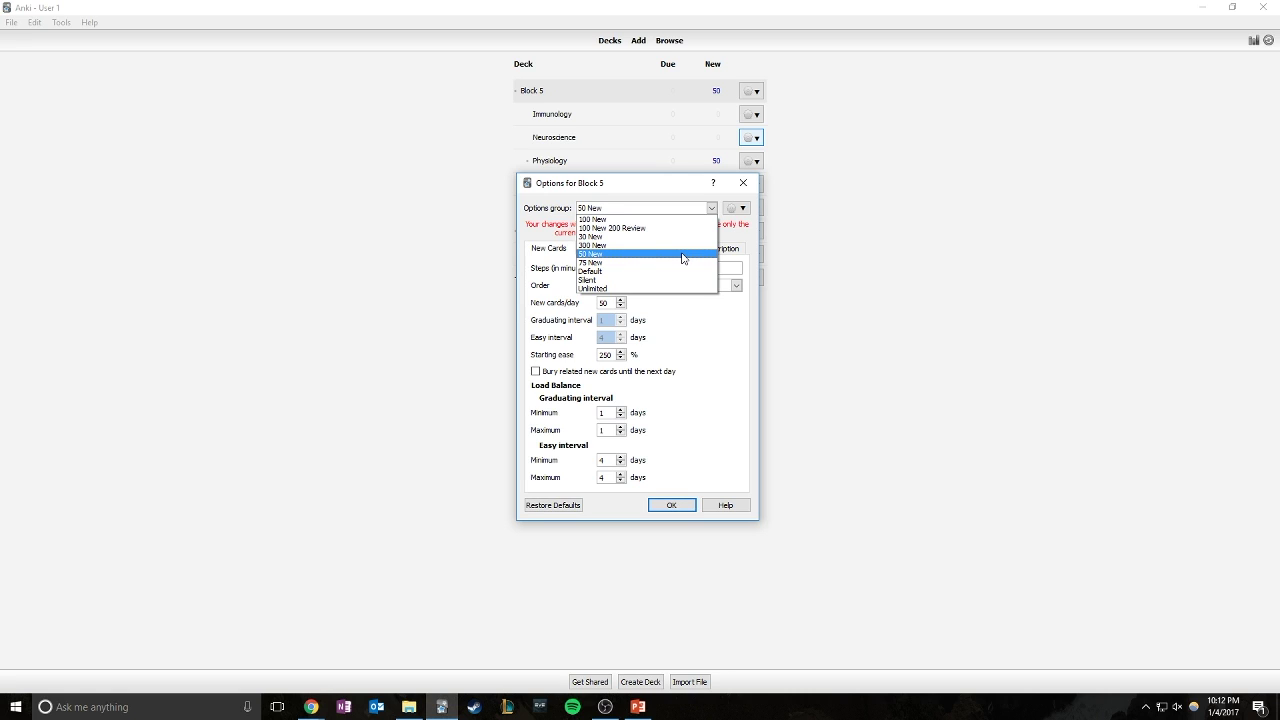
# Keep 50 New as Block 5's options group after checking the group list
pyautogui.click(683, 256)
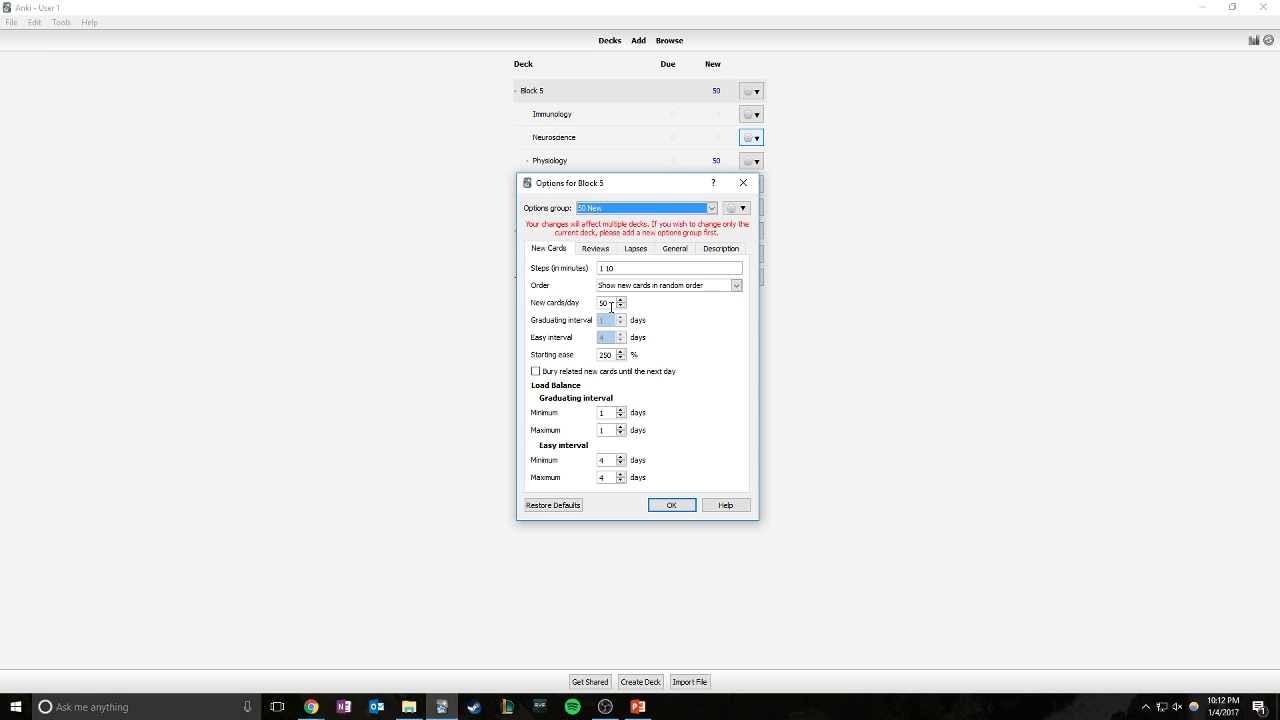
pyautogui.click(711, 208)
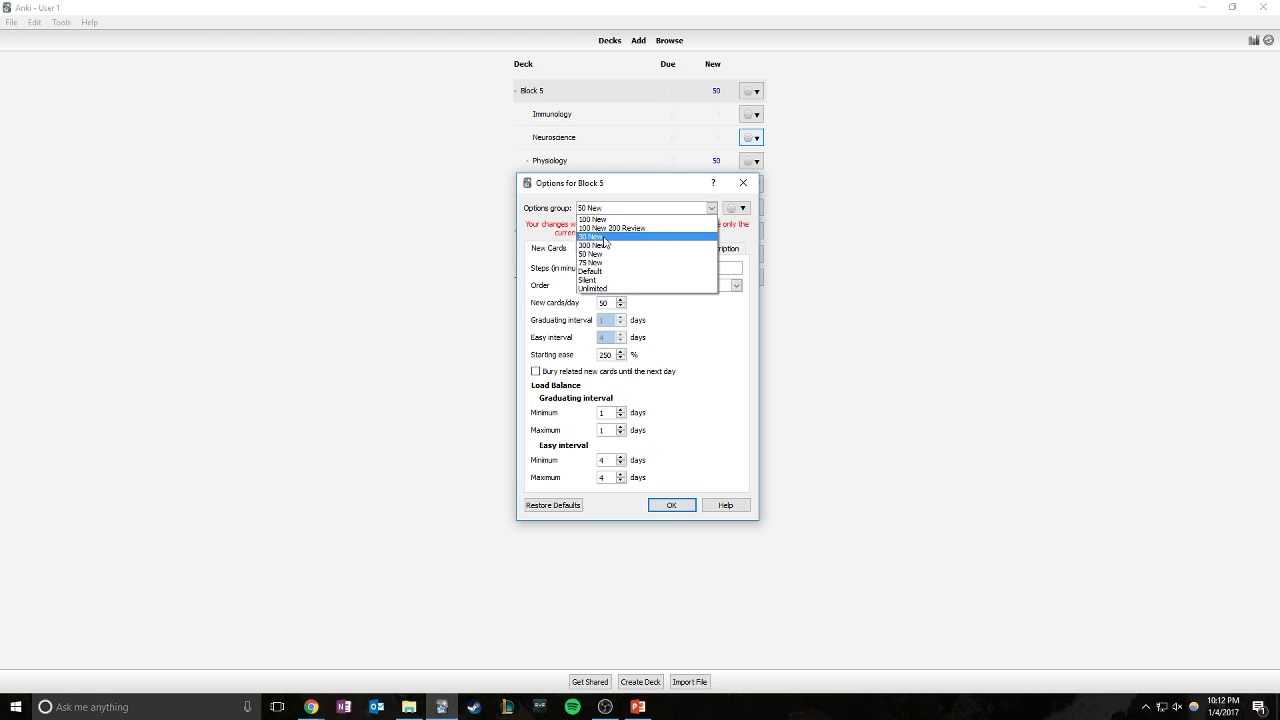
pyautogui.click(711, 357)
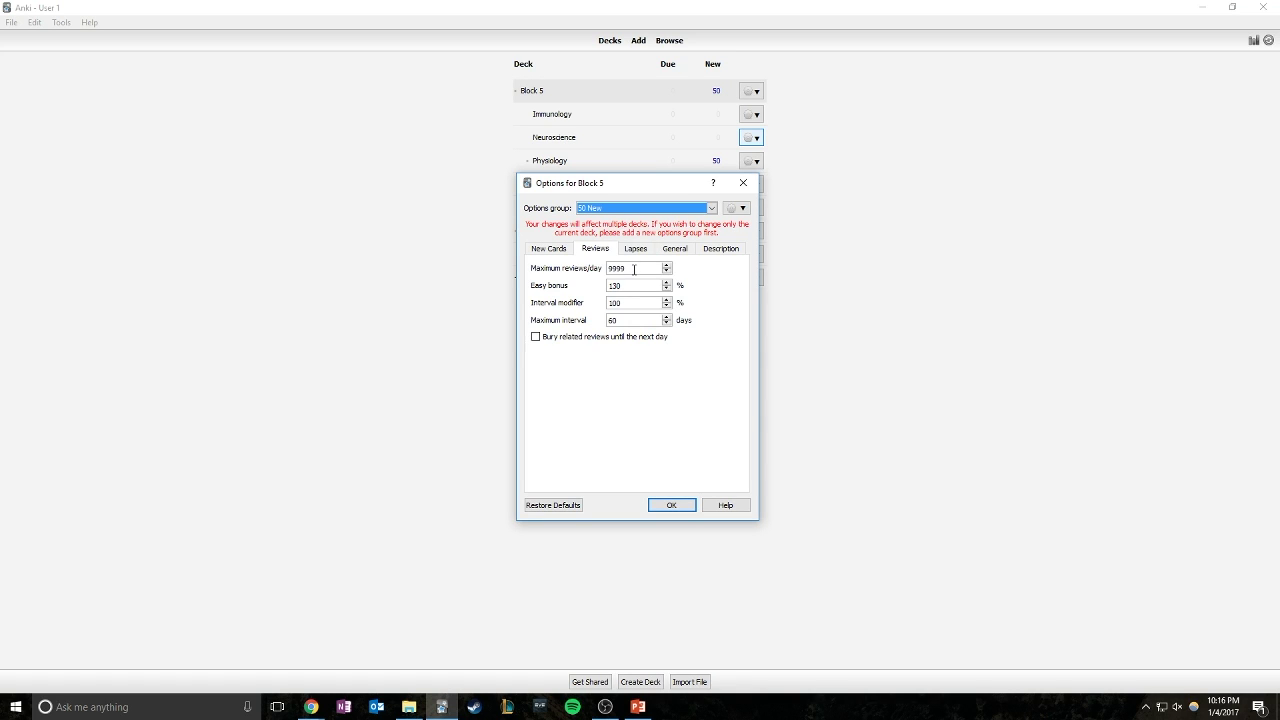
# Review the Lapses settings of Block 5's 50 New options group
pyautogui.click(648, 251)
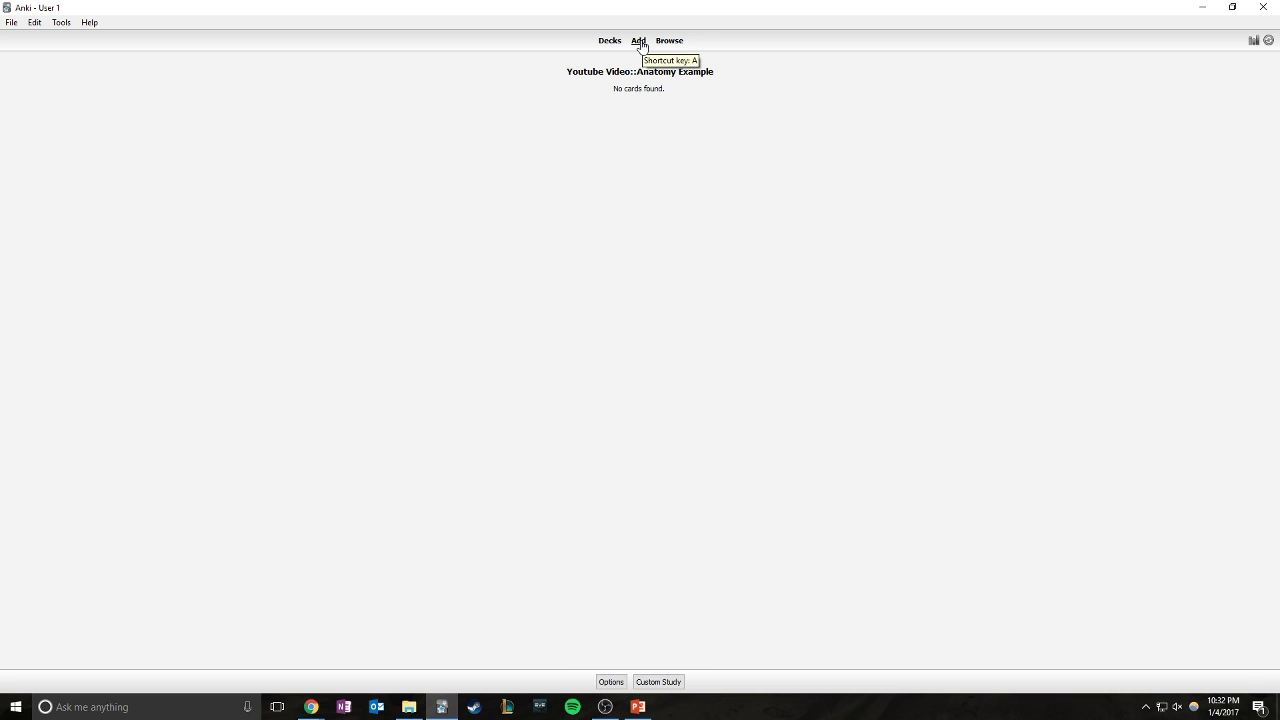
# Start adding a new card to the Youtube Video::Anatomy Example deck
pyautogui.click(639, 41)
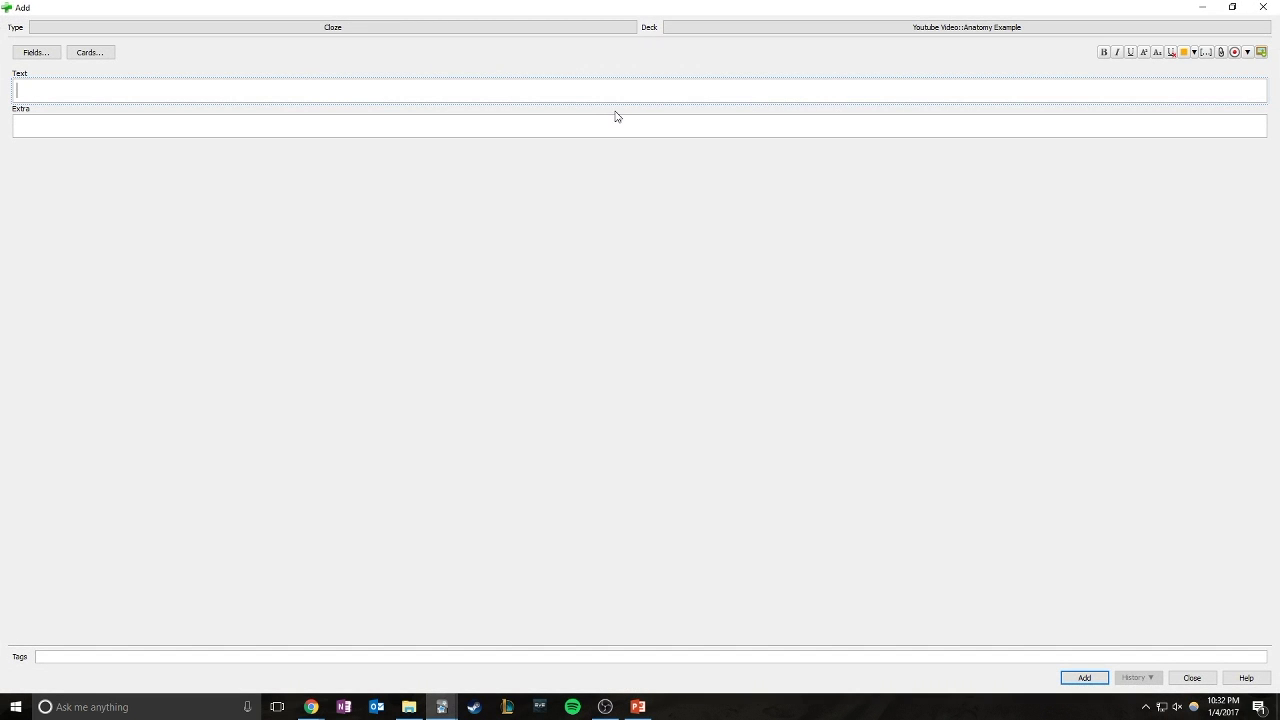
# Keep Cloze as the note type for the new Anatomy Example card
pyautogui.click(334, 28)
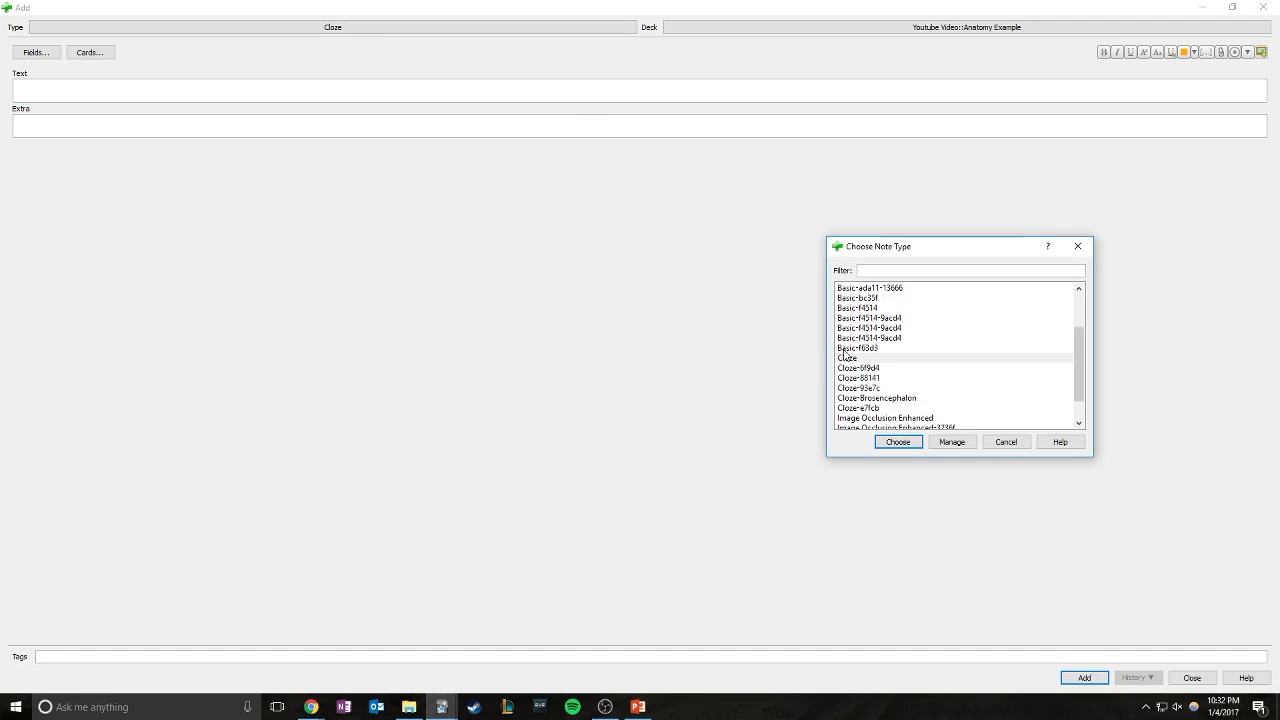
pyautogui.click(905, 441)
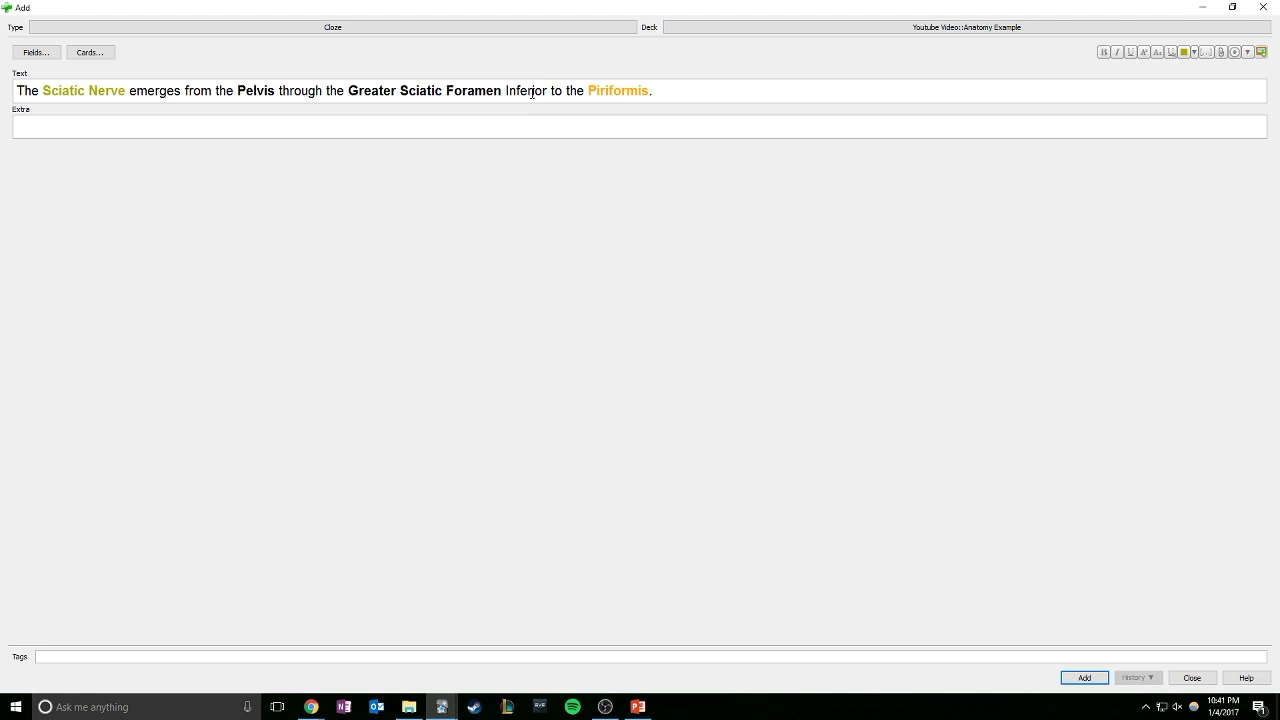
# Turn 'Inferior' into the c1 cloze deletion and add the sciatic nerve note
pyautogui.doubleClick(532, 92)
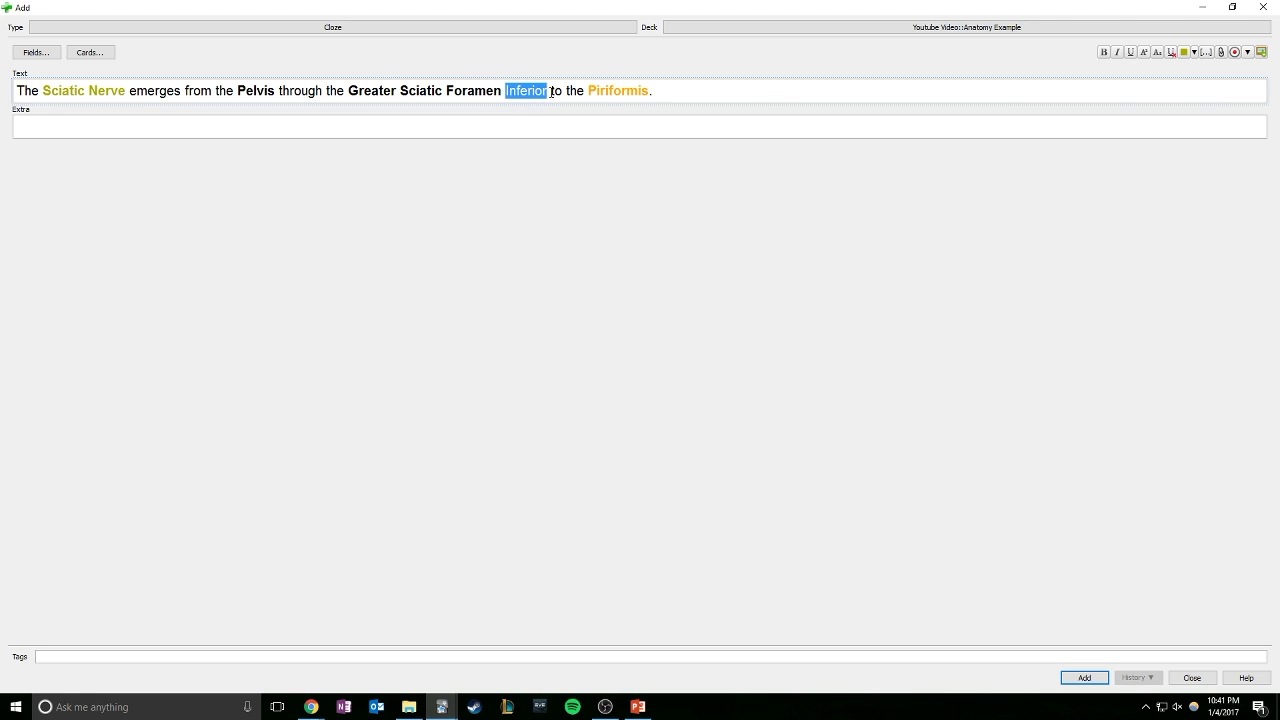
pyautogui.click(1207, 52)
pyautogui.click(815, 252)
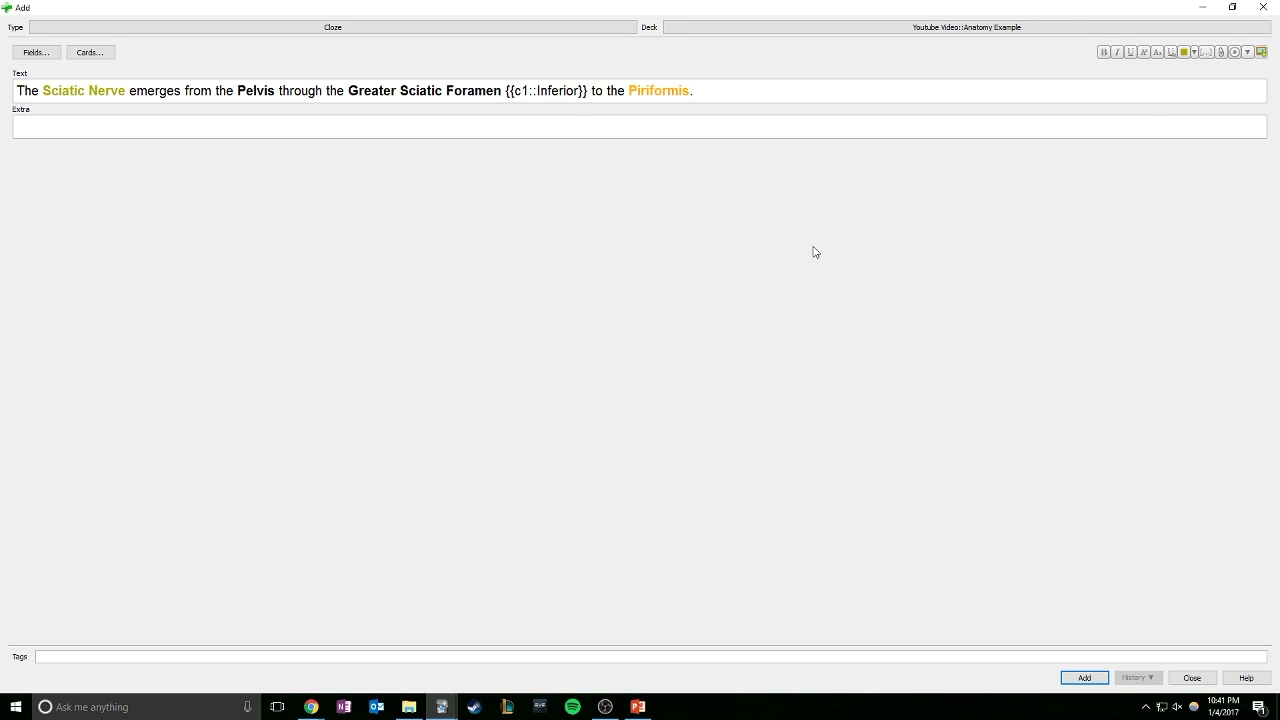
pyautogui.click(1090, 679)
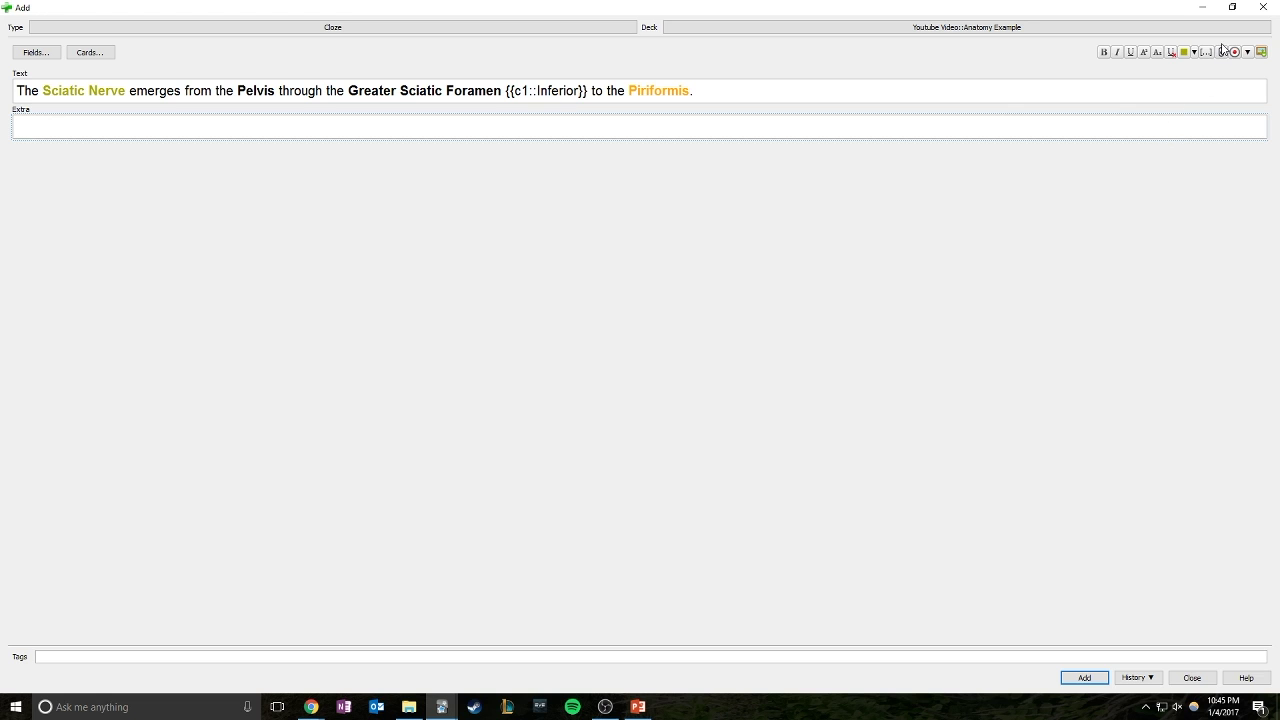
# Insert AnatomyExample.png into the Extra field and add the note
pyautogui.click(1221, 52)
pyautogui.click(562, 263)
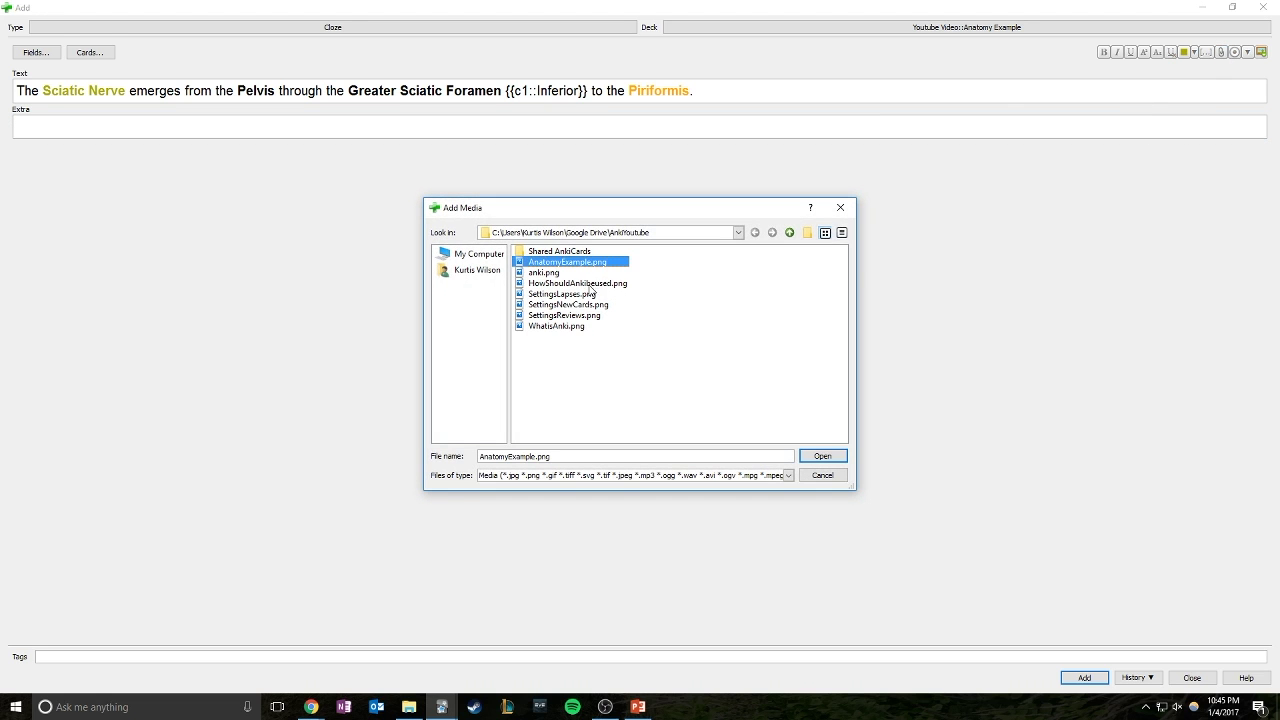
pyautogui.click(826, 457)
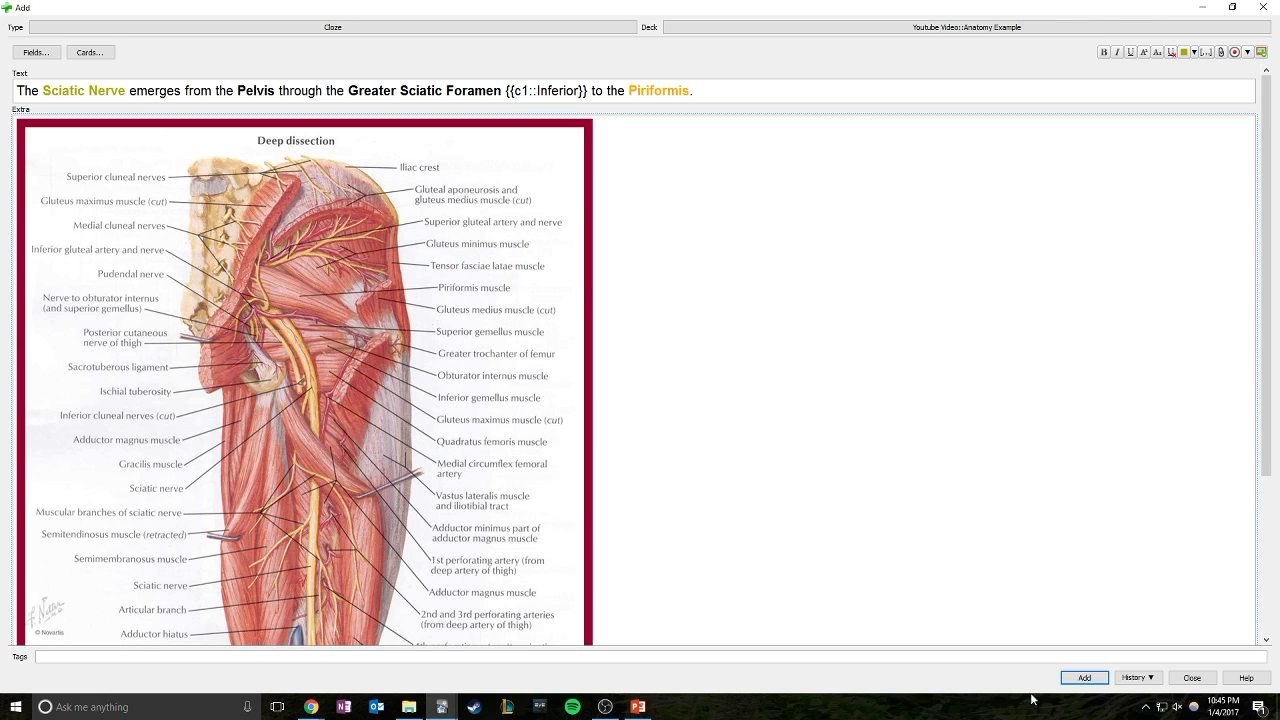
pyautogui.click(1084, 678)
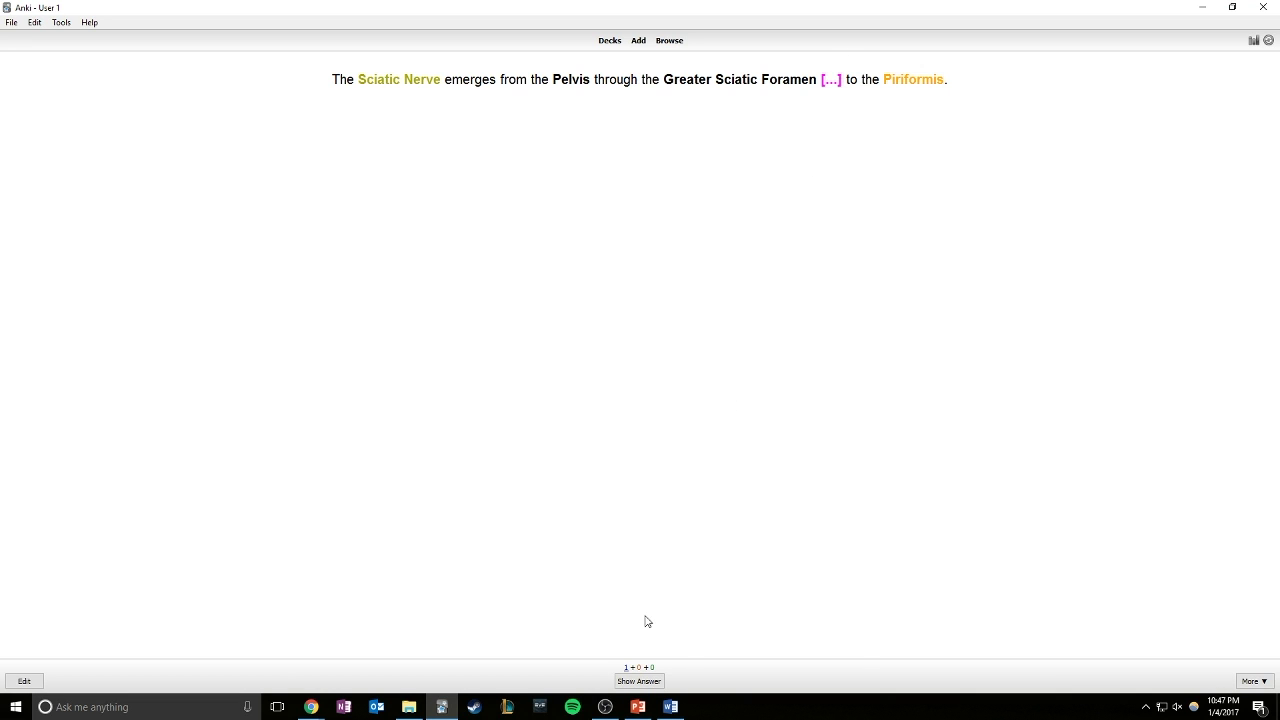
# Reveal the answer on the sciatic nerve cloze card
pyautogui.click(639, 681)
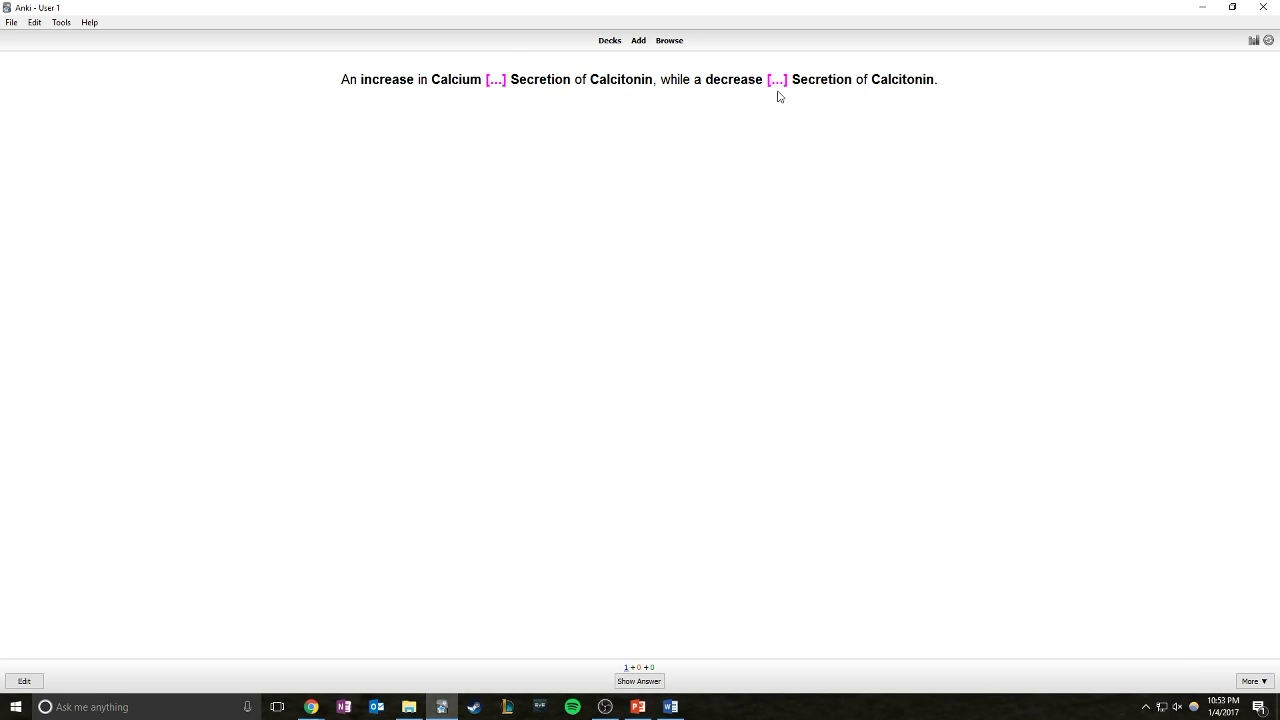
# Reveal the answer on the calcitonin cloze card
pyautogui.click(656, 681)
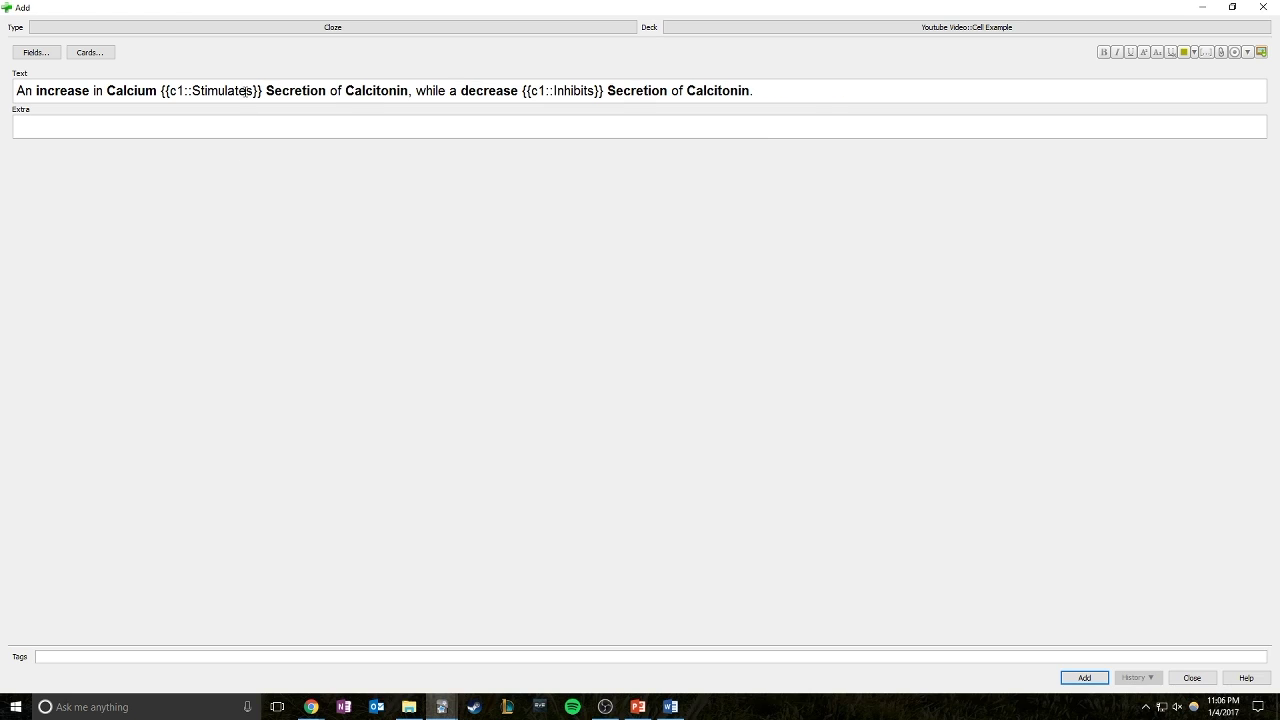
# Add the hint '::Stimulates/Inhibits' right after Stimulates in the first cloze
pyautogui.click(287, 89)
pyautogui.write('::')
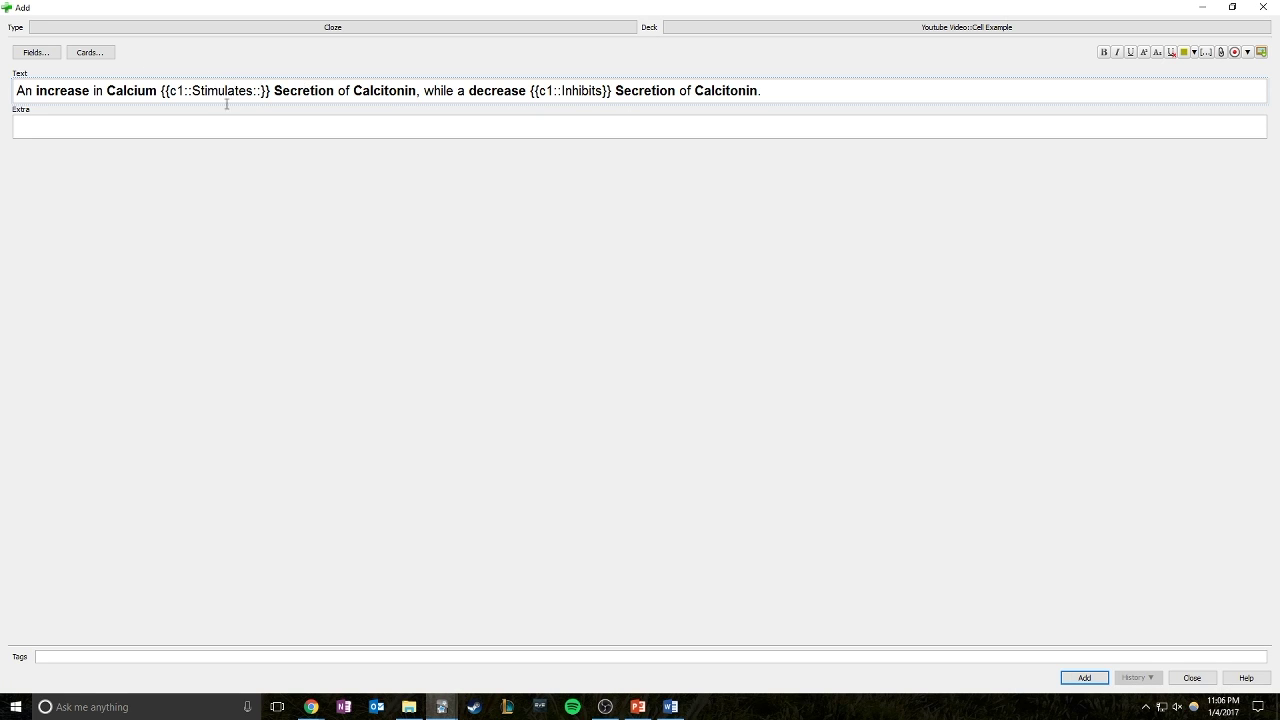
pyautogui.write('Stimulates/')
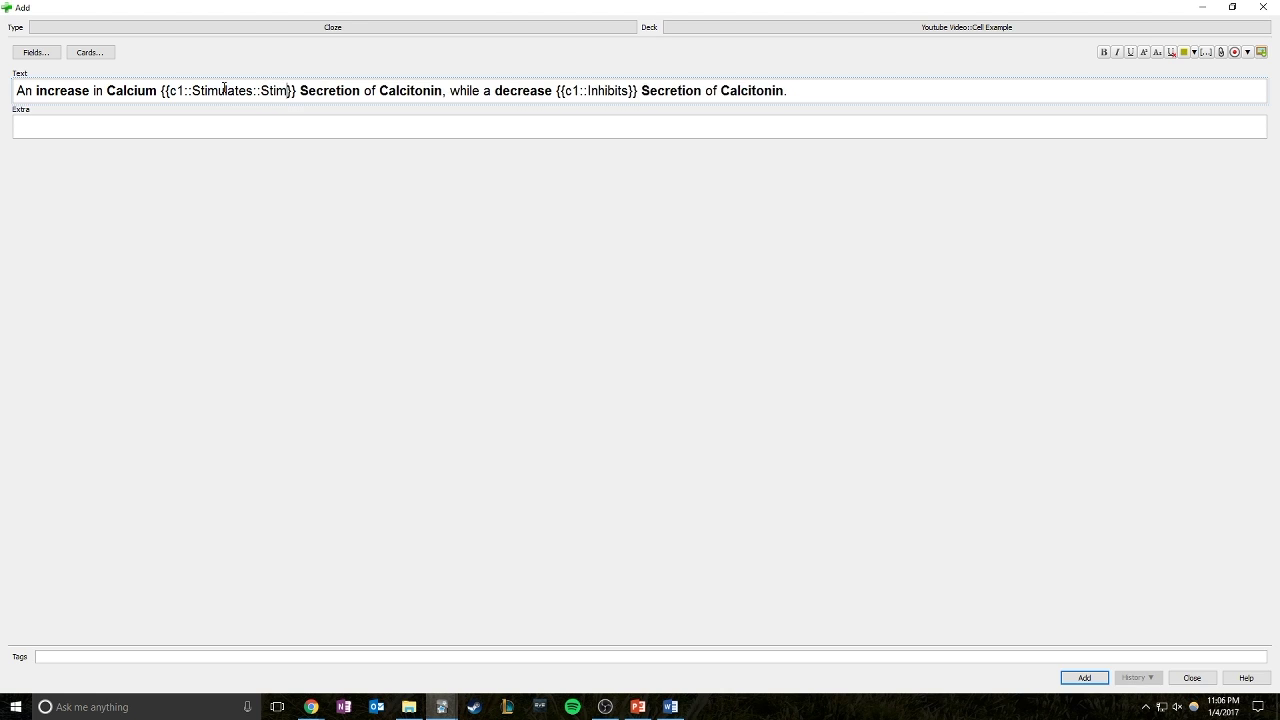
pyautogui.write('Inhibits')
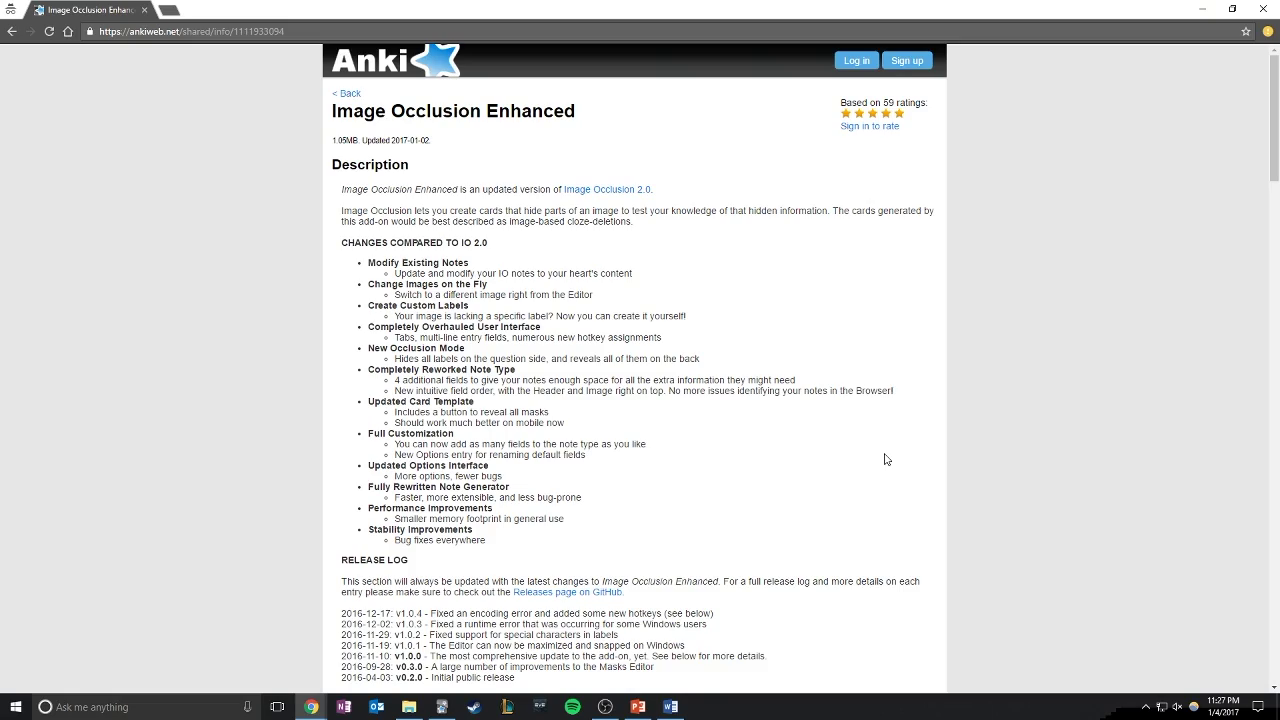
pyautogui.scroll(-15, 780, 470)
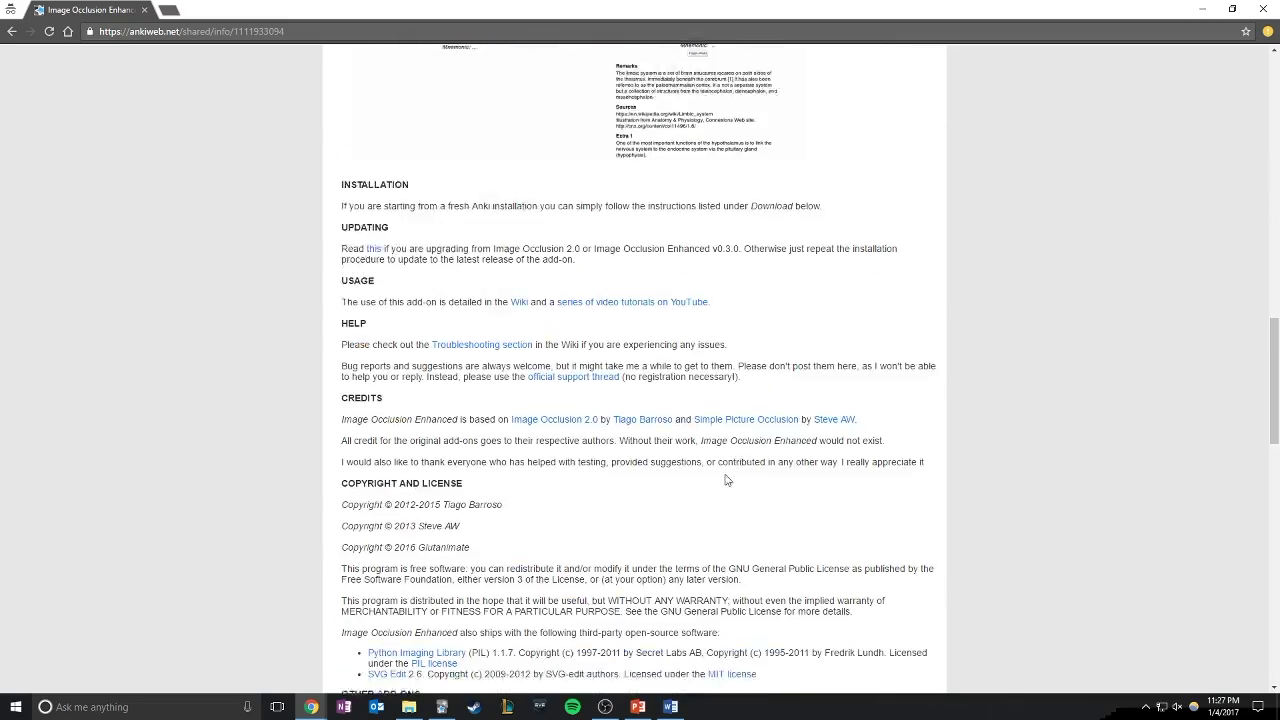
pyautogui.scroll(-6, 727, 481)
pyautogui.moveTo(362, 360); pyautogui.dragTo(414, 362)
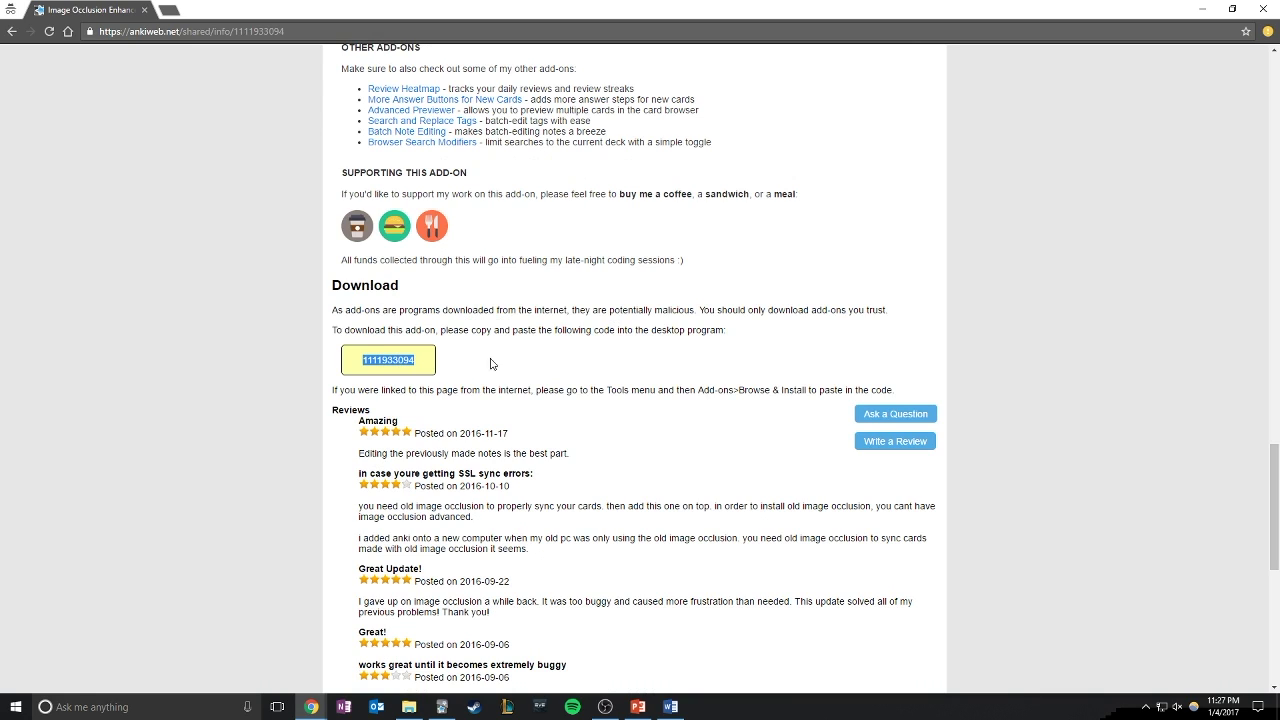
pyautogui.click(443, 706)
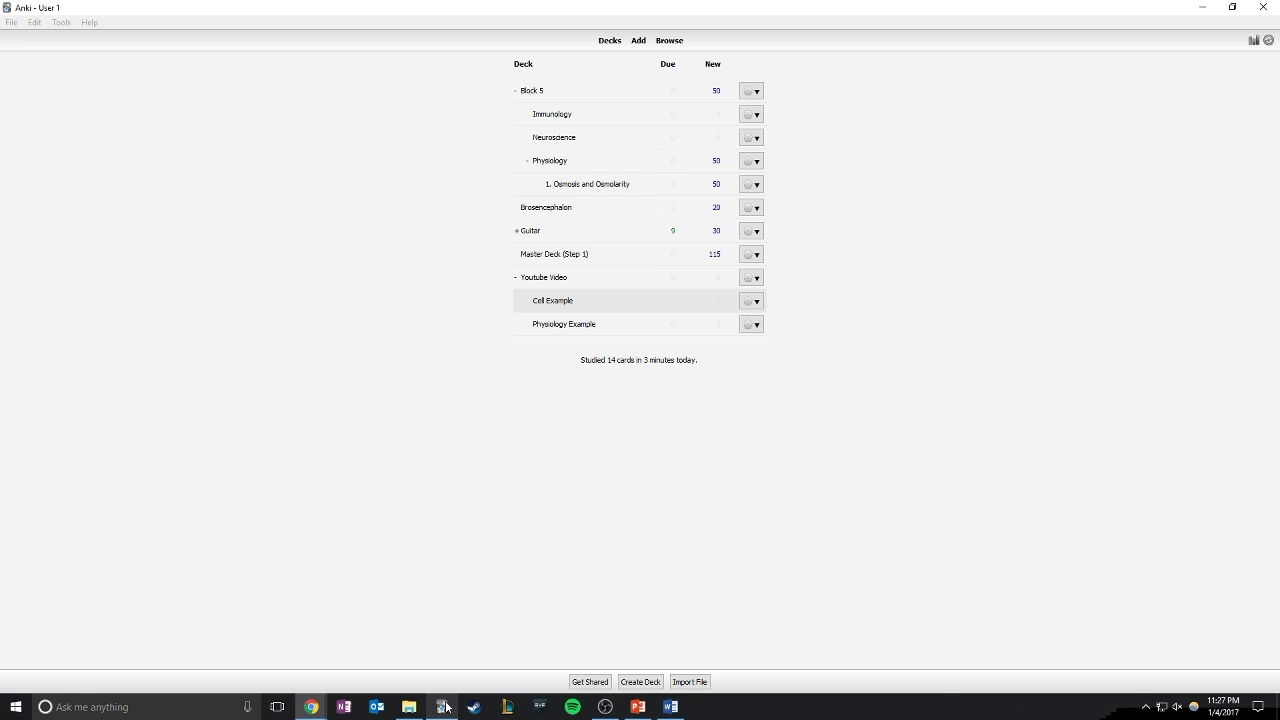
pyautogui.click(59, 23)
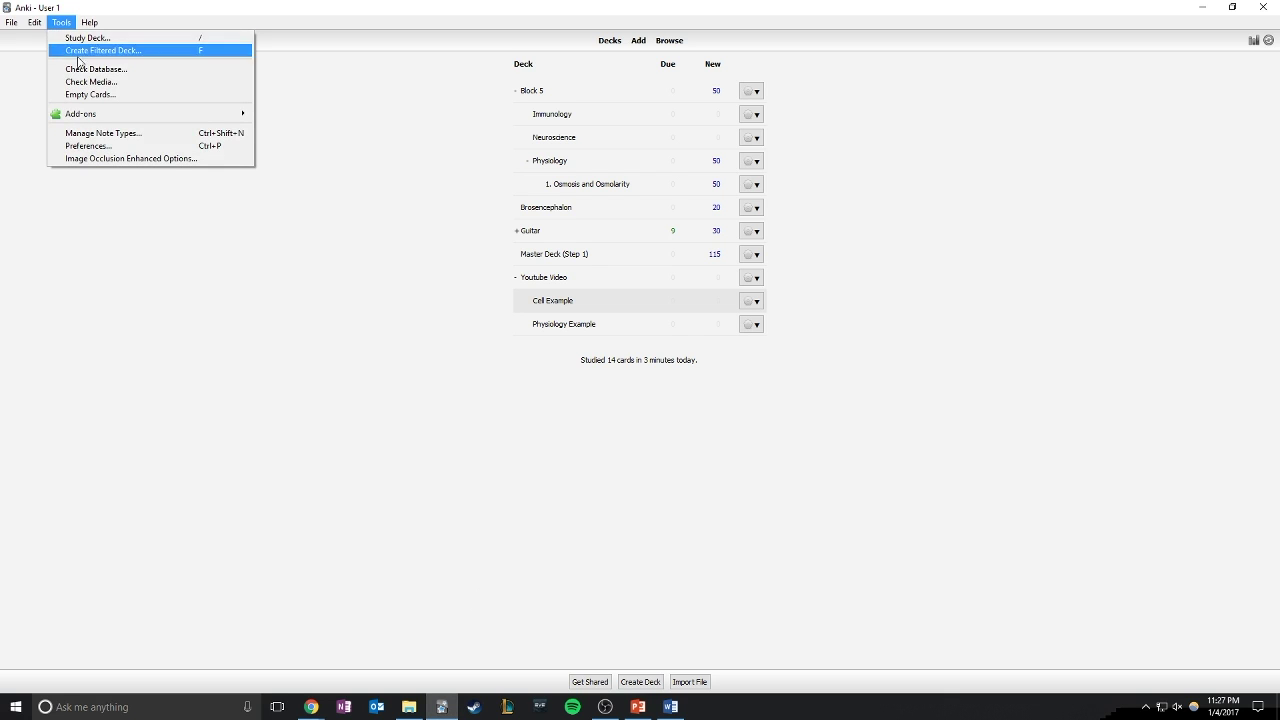
# Open Browse & Install from the Tools > Add-ons menu to look at available add-ons
pyautogui.moveTo(95, 115)
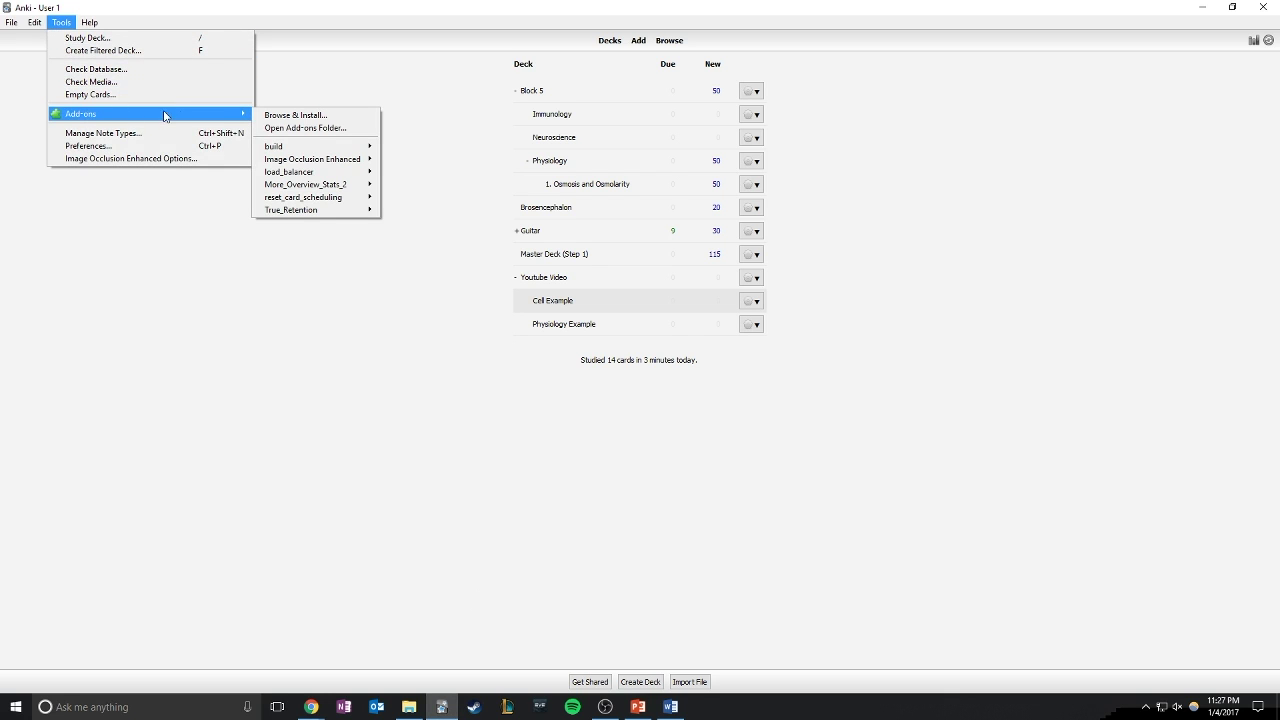
pyautogui.click(294, 117)
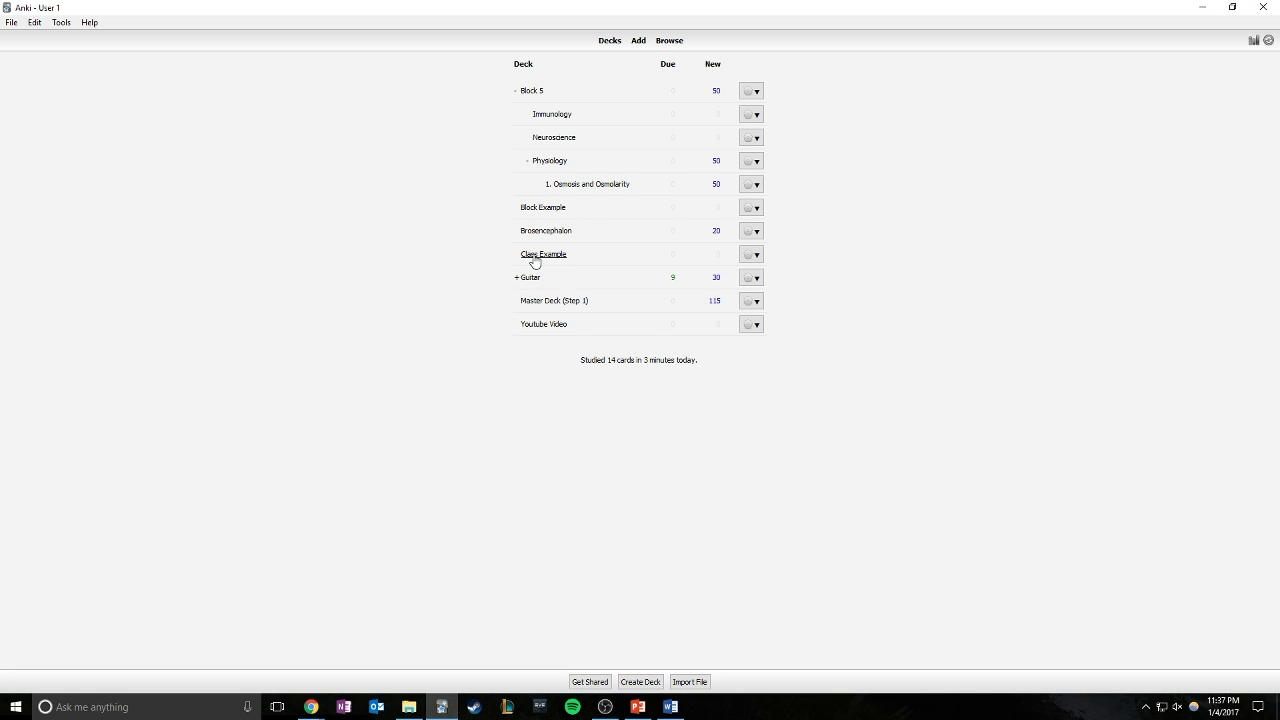
# Nest the Class Example deck under Block Example
pyautogui.moveTo(547, 261); pyautogui.dragTo(547, 216)
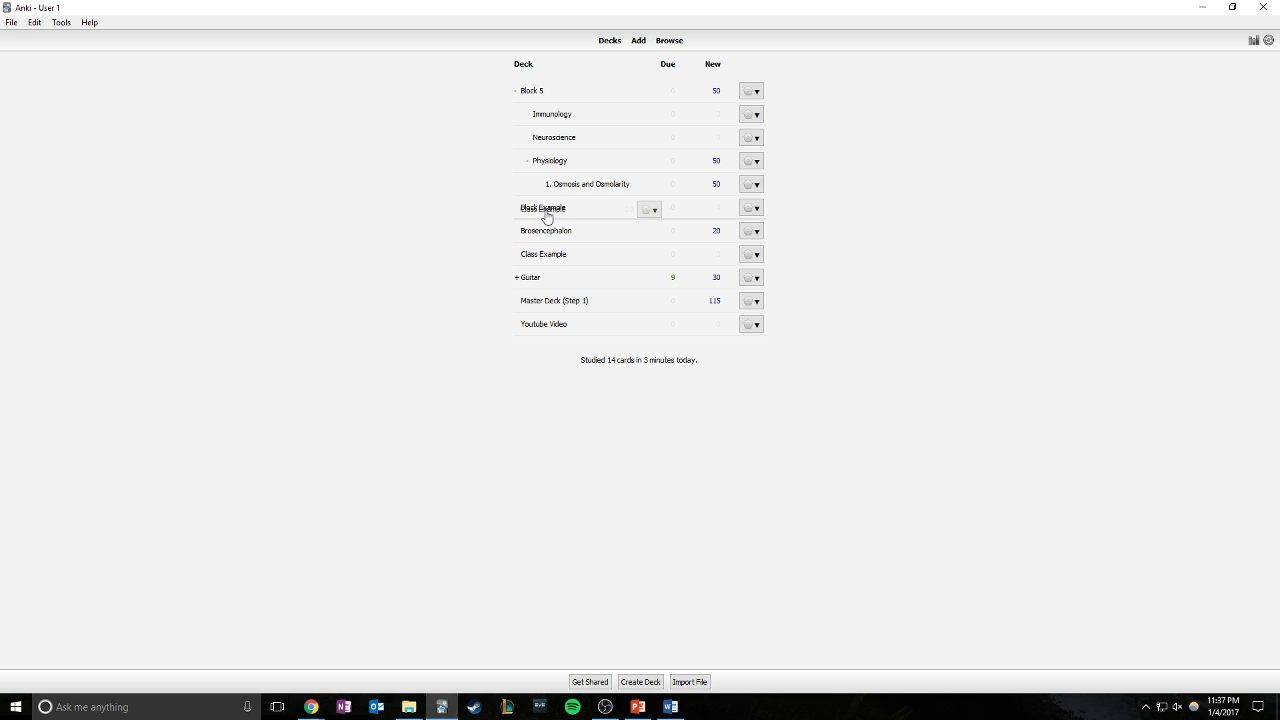
pyautogui.moveTo(547, 216)
pyautogui.mouseDown()
pyautogui.moveTo(546, 197)
pyautogui.moveTo(546, 237)
pyautogui.moveTo(580, 199)
pyautogui.moveTo(563, 190)
pyautogui.moveTo(546, 229)
pyautogui.moveTo(542, 216)
pyautogui.mouseUp()
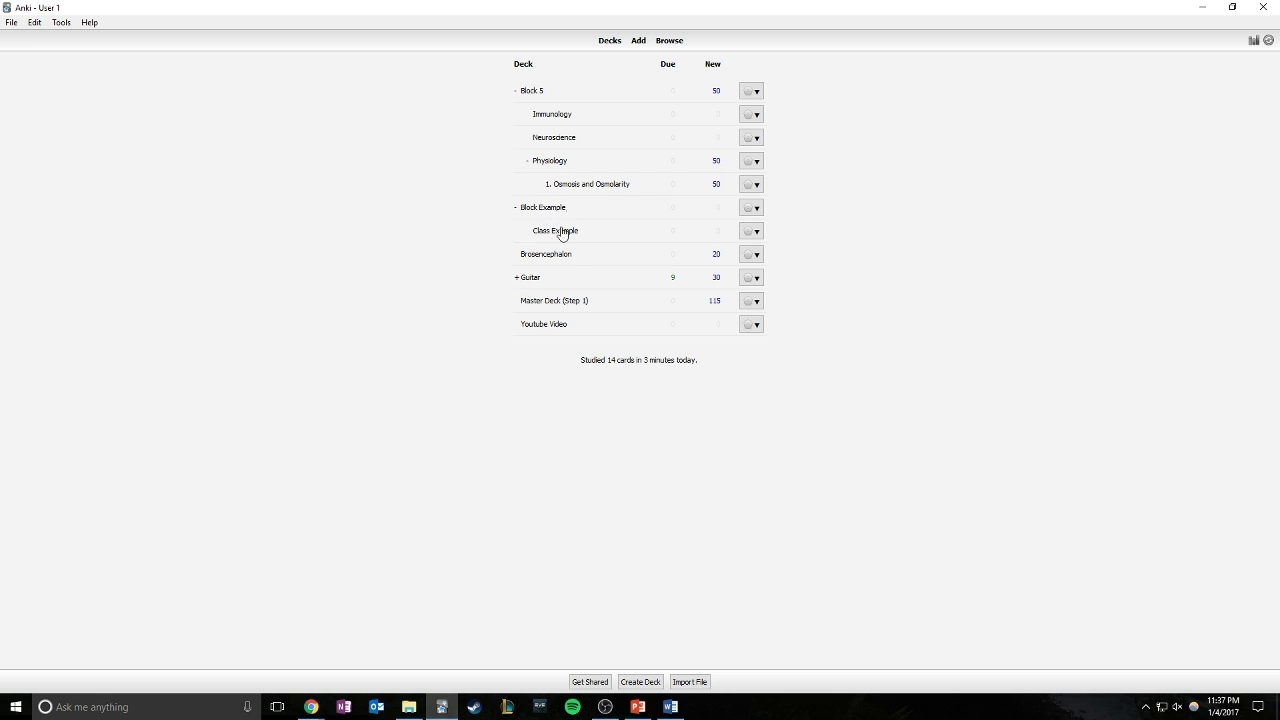
pyautogui.click(755, 208)
pyautogui.click(785, 229)
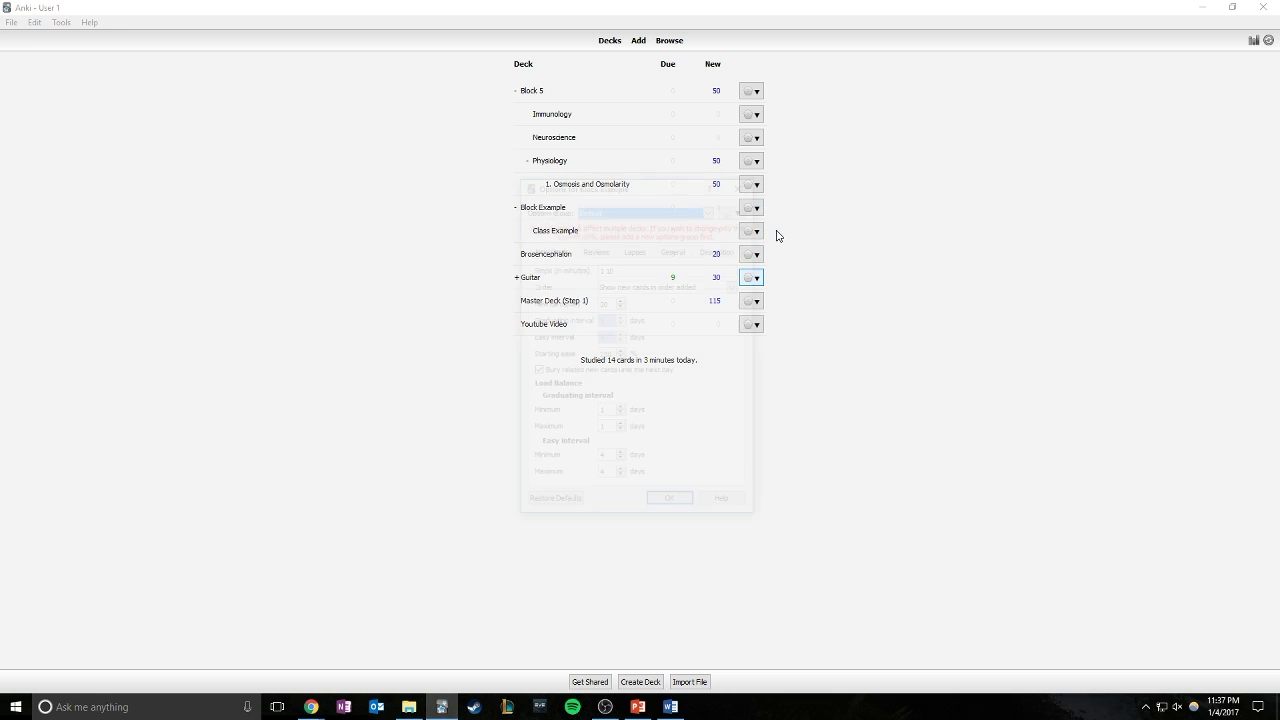
pyautogui.click(672, 505)
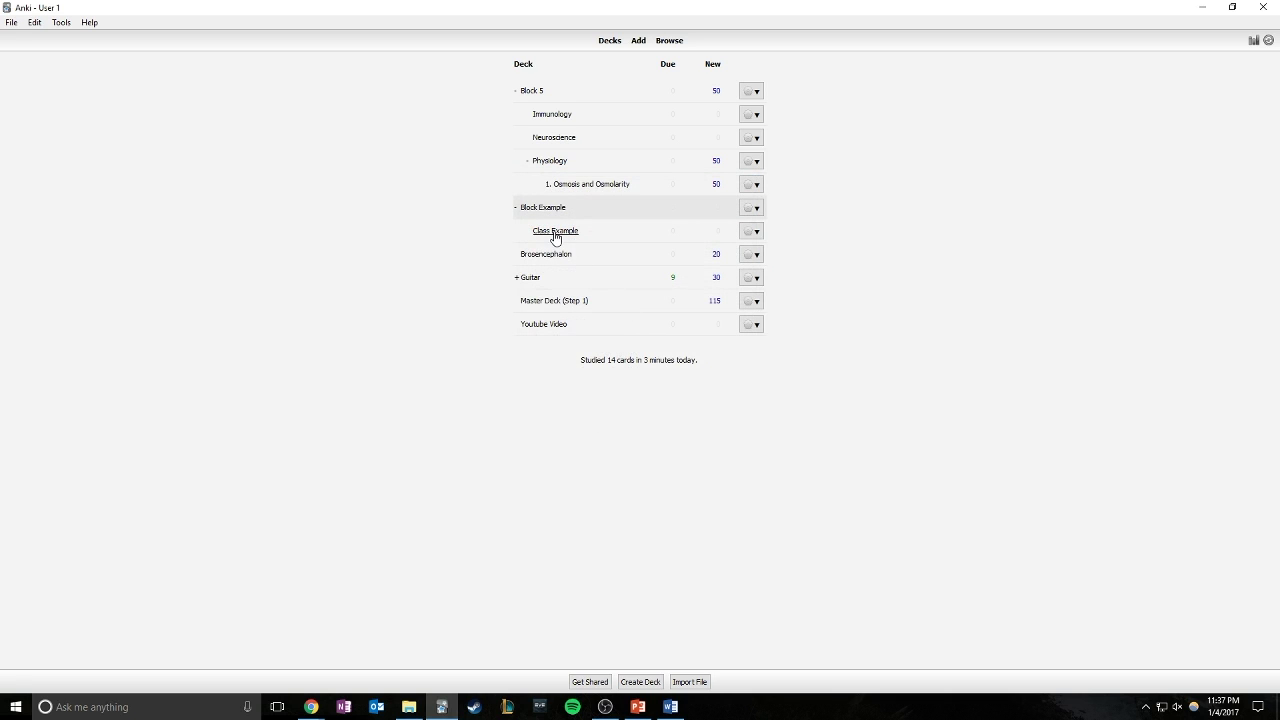
# Create a 'Lecture Example' deck and nest it under Class Example
pyautogui.click(642, 683)
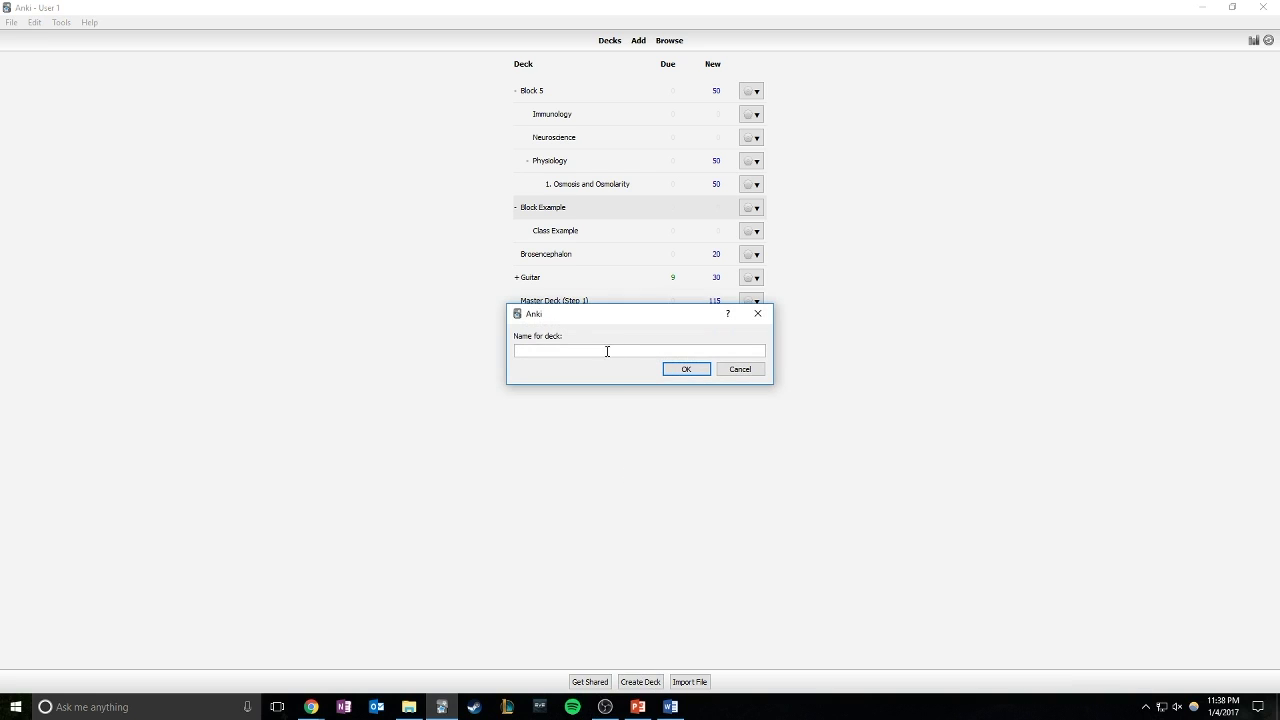
pyautogui.write('Lecture Example')
pyautogui.click(686, 369)
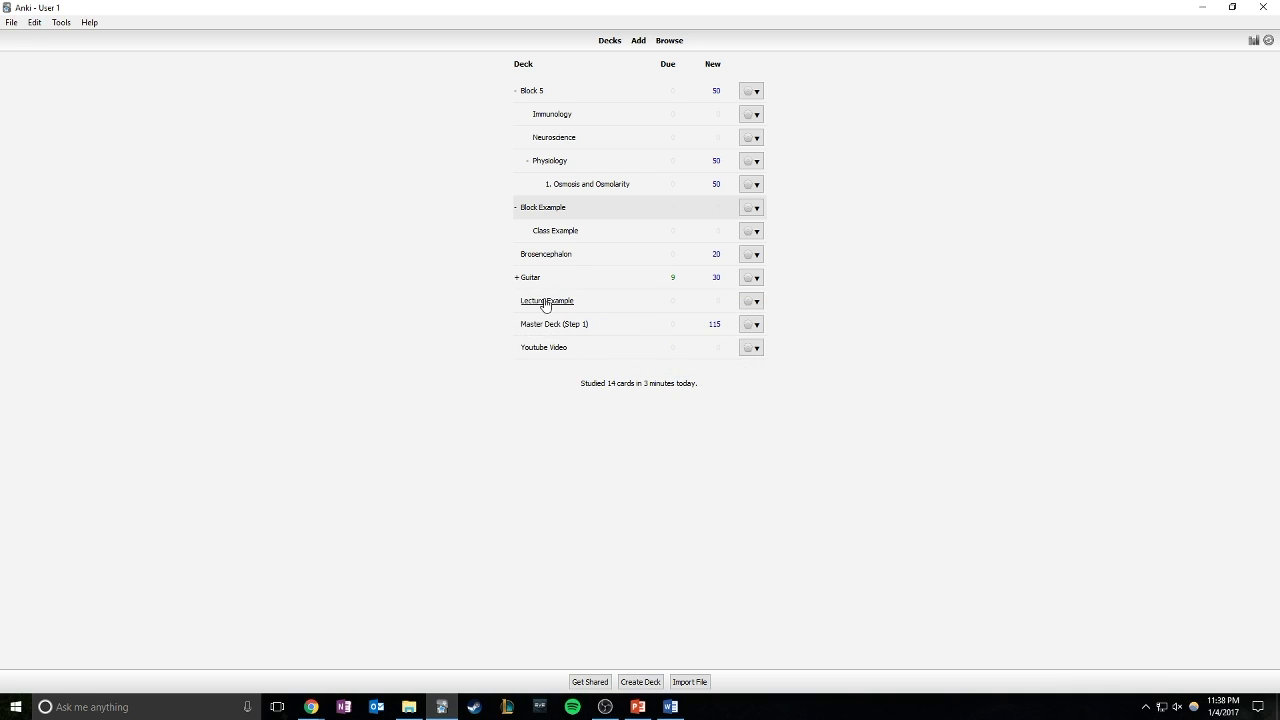
pyautogui.moveTo(546, 304); pyautogui.dragTo(561, 238)
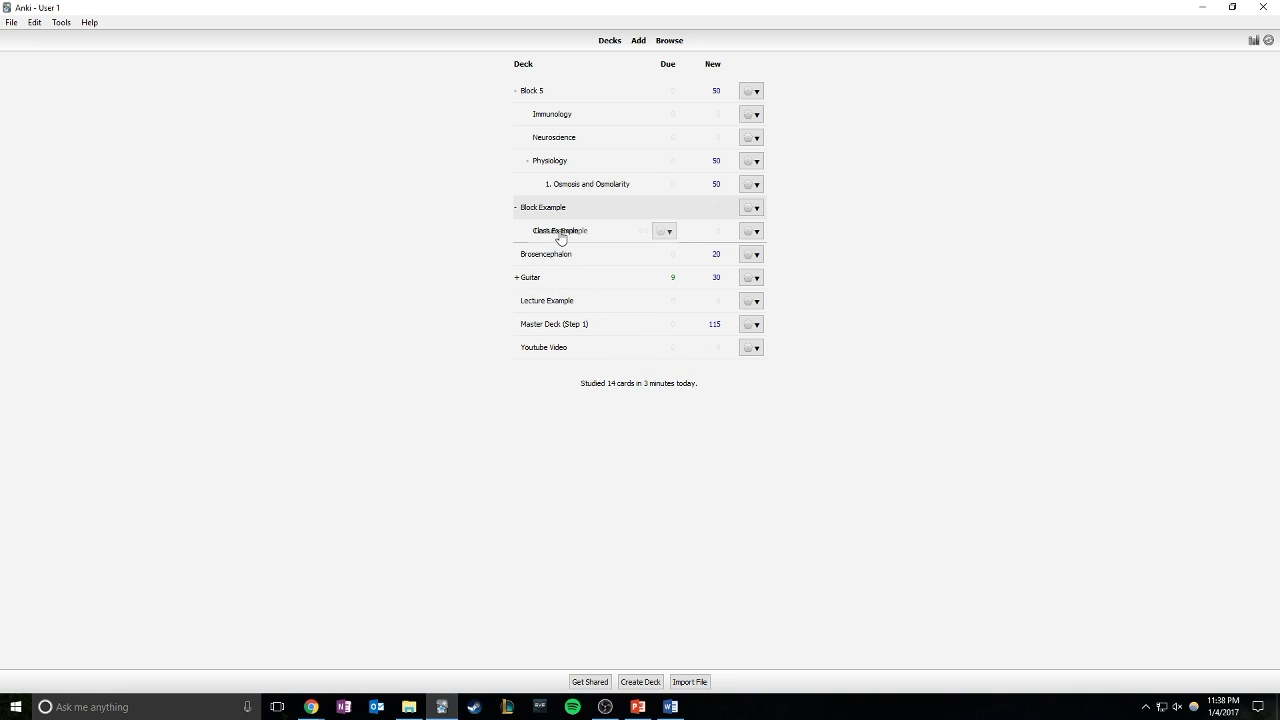
pyautogui.moveTo(561, 237); pyautogui.dragTo(561, 237)
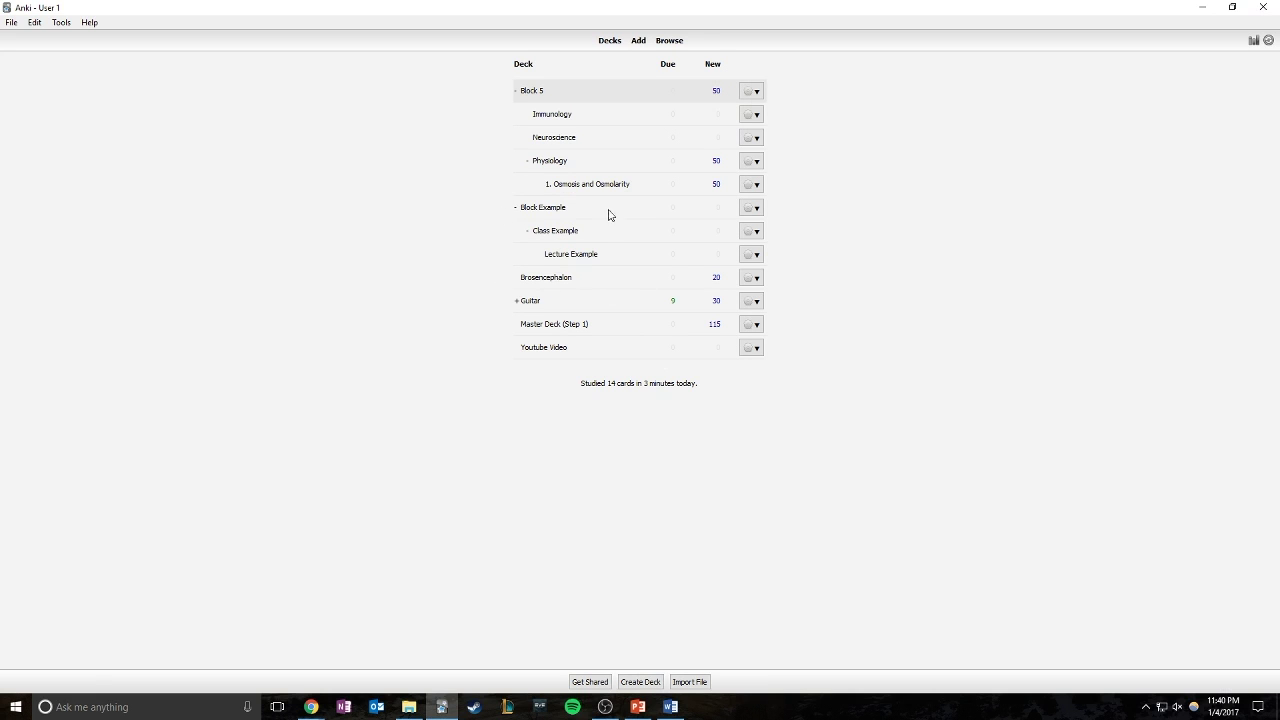
# Set option groups for Block Example and Block 5, putting Block 5 on Unlimited
pyautogui.click(752, 207)
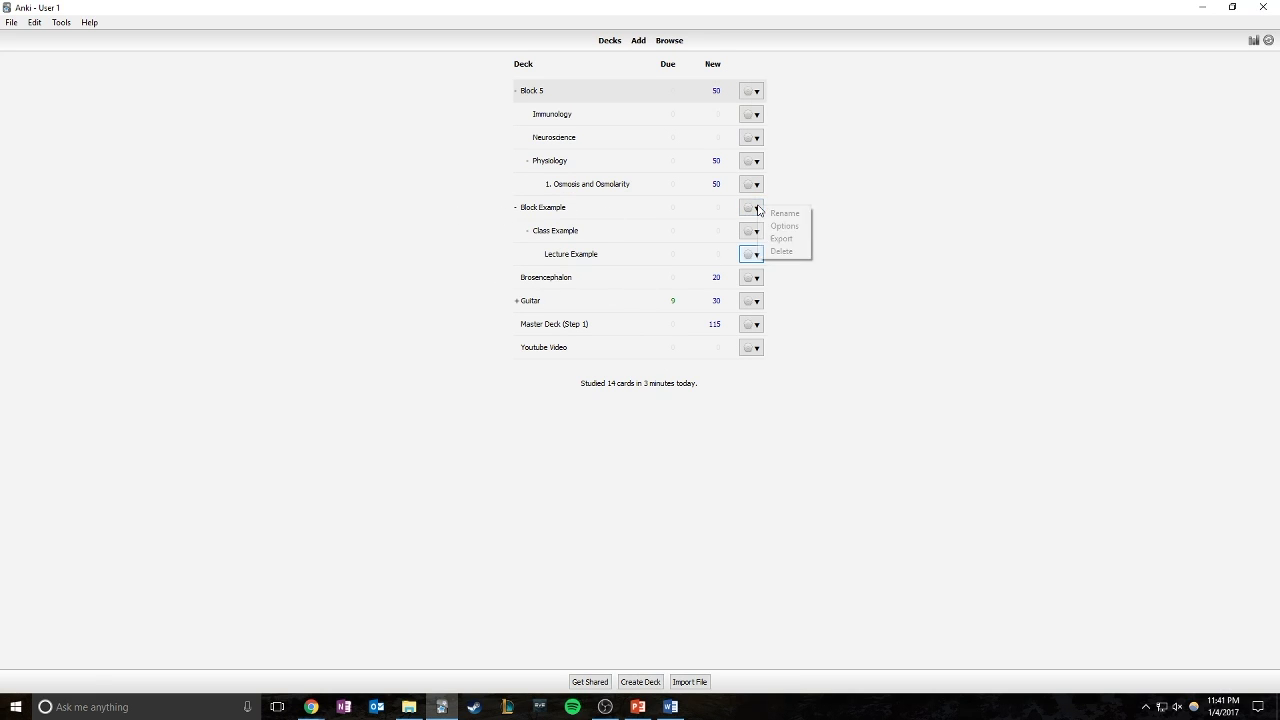
pyautogui.click(779, 223)
pyautogui.click(711, 208)
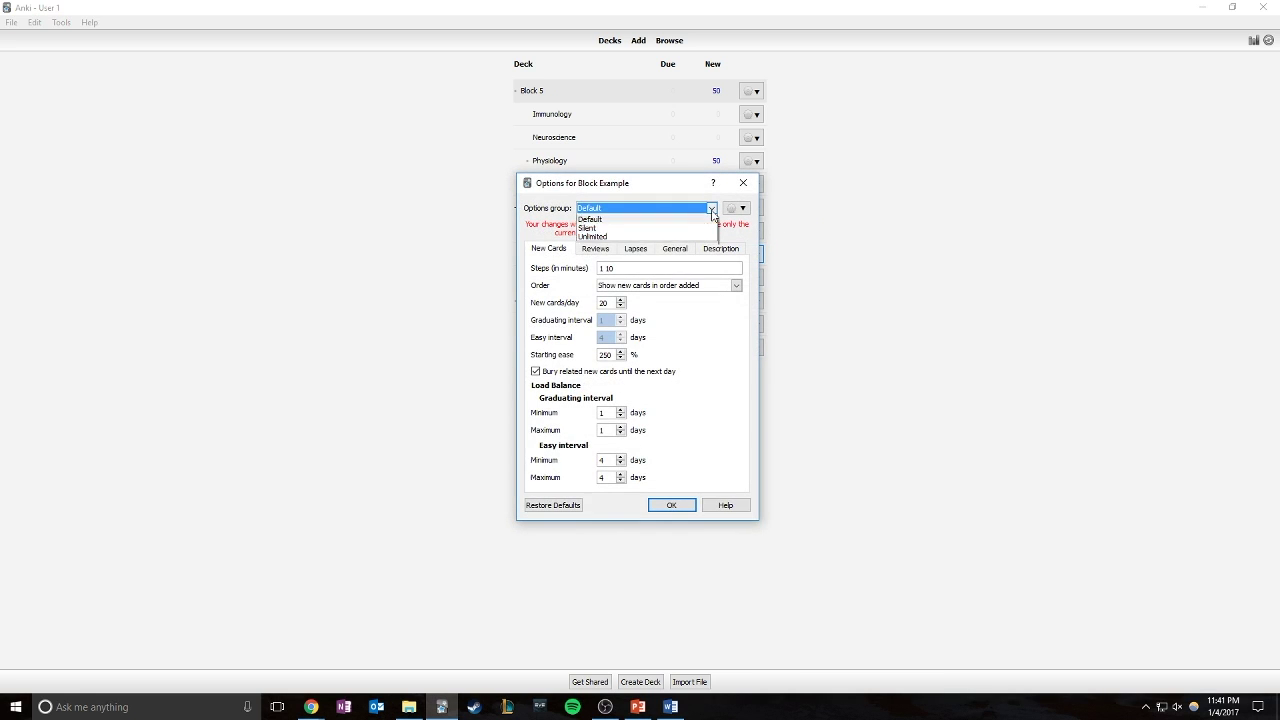
pyautogui.click(672, 505)
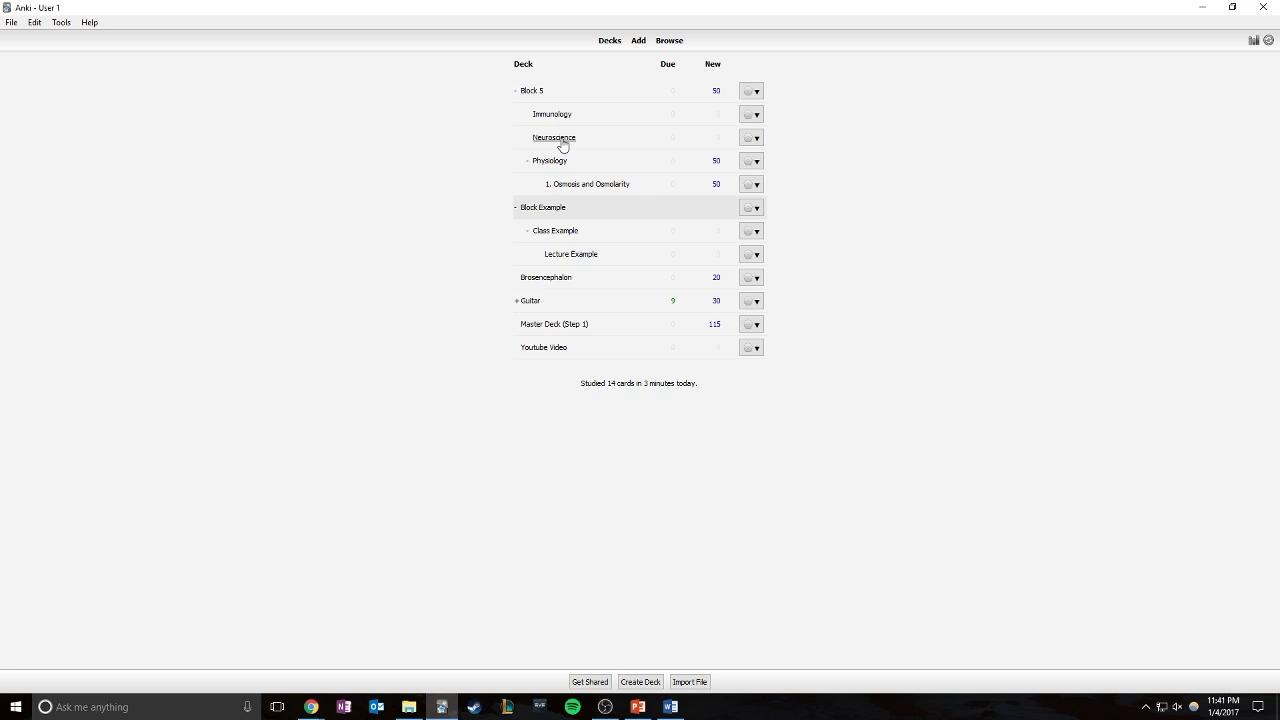
pyautogui.click(755, 92)
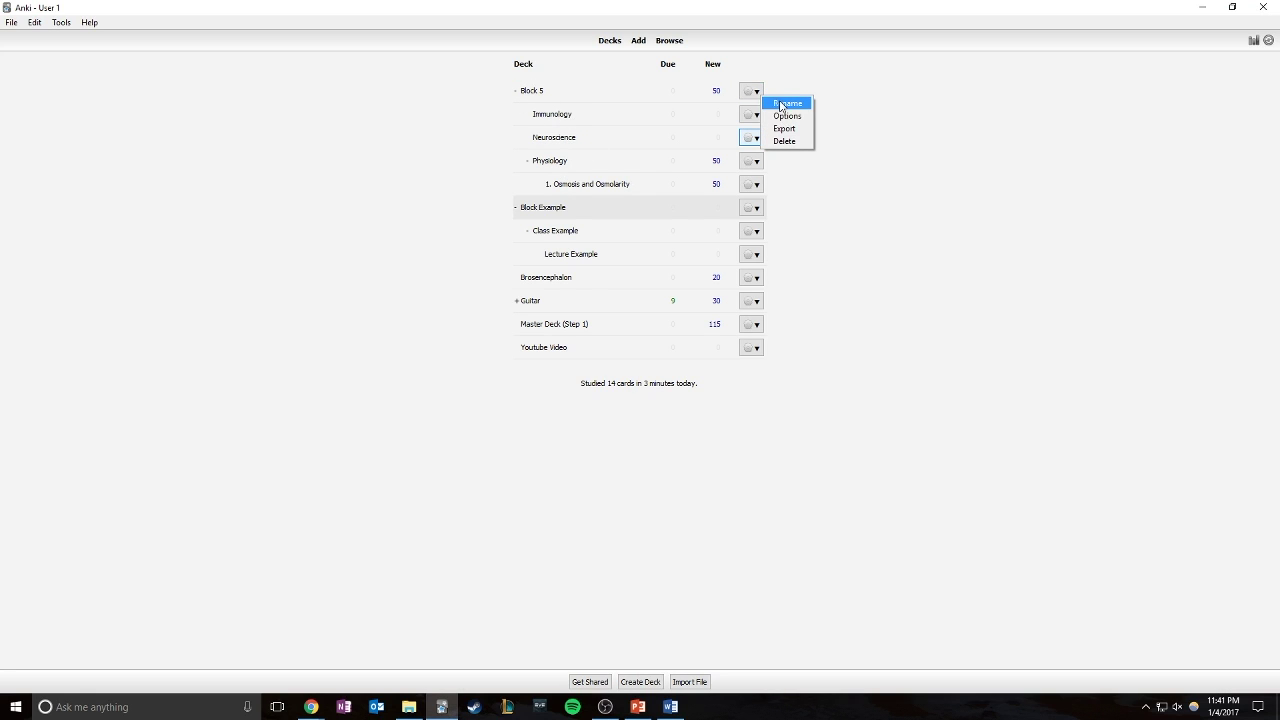
pyautogui.click(788, 116)
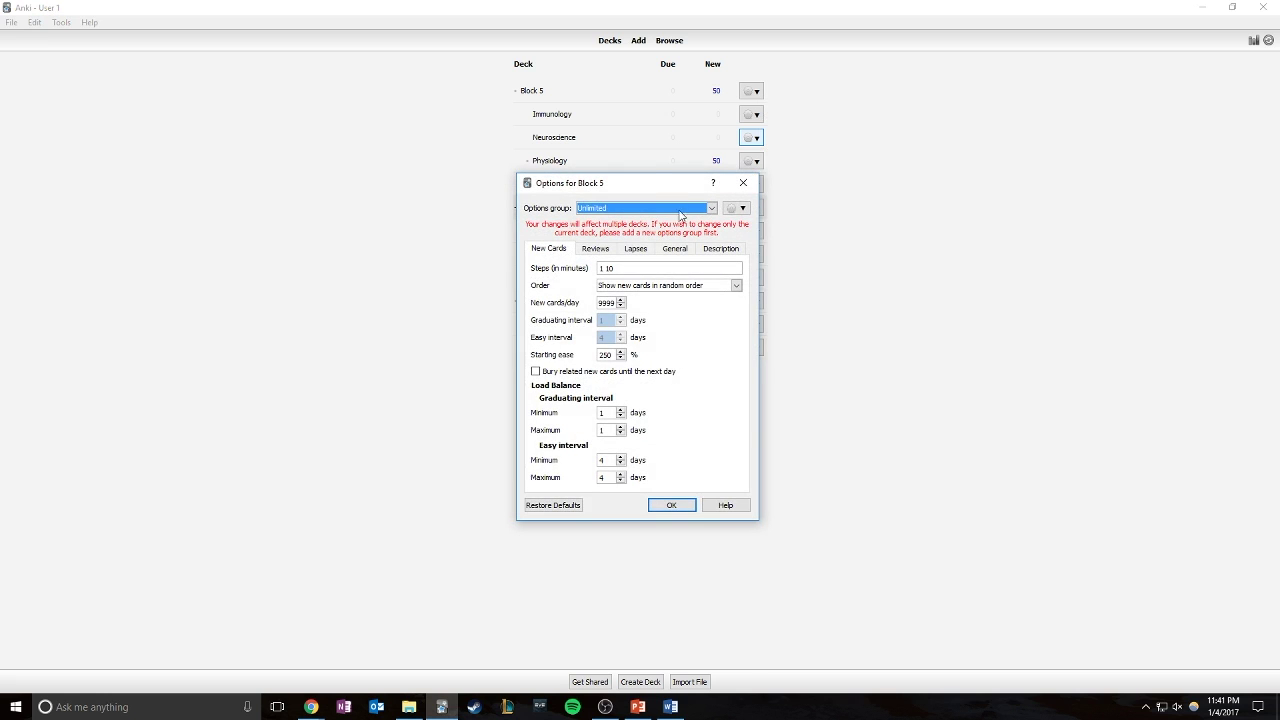
pyautogui.click(672, 506)
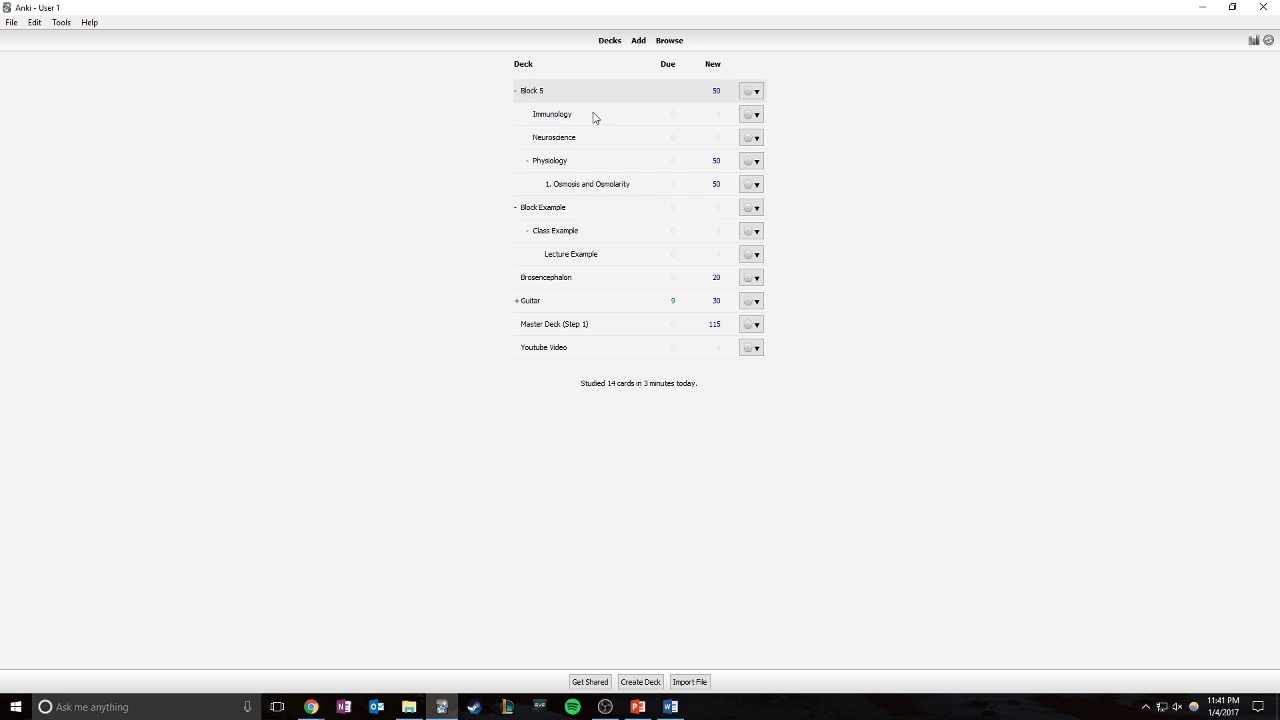
# Put Immunology on the 50 New group and 1. Osmosis and Osmolarity on Unlimited
pyautogui.click(752, 114)
pyautogui.click(782, 136)
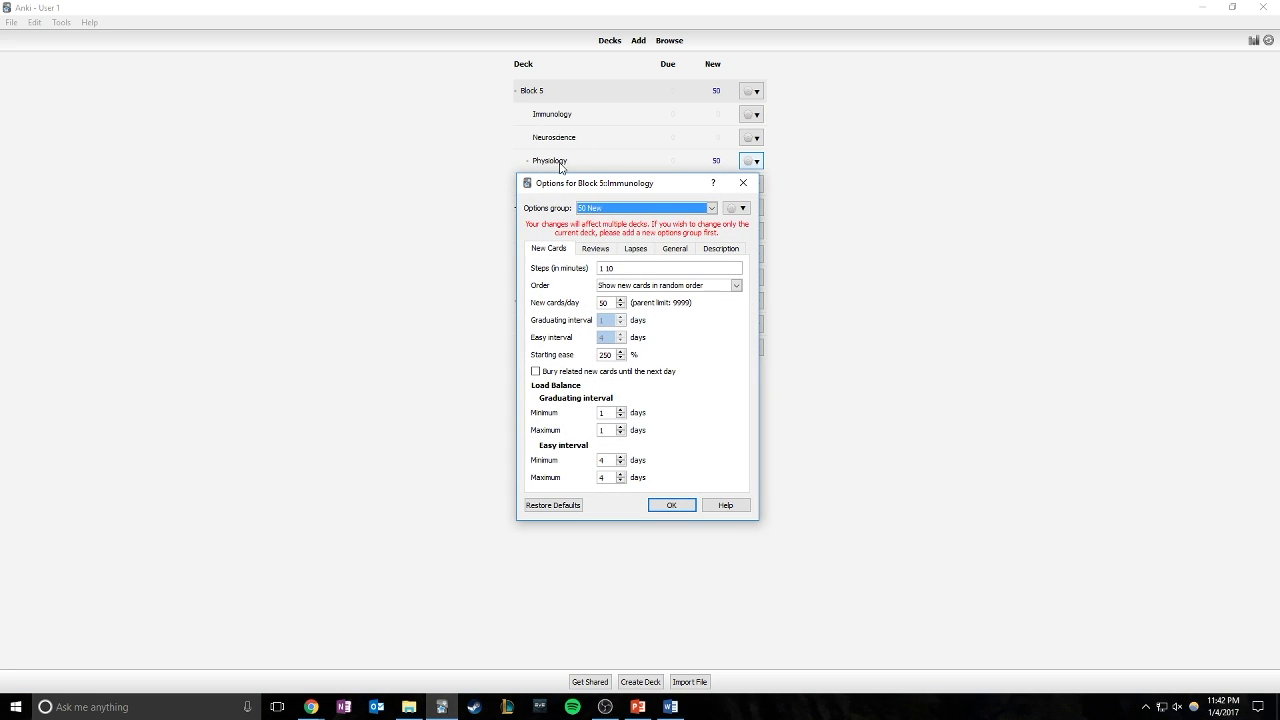
pyautogui.click(671, 505)
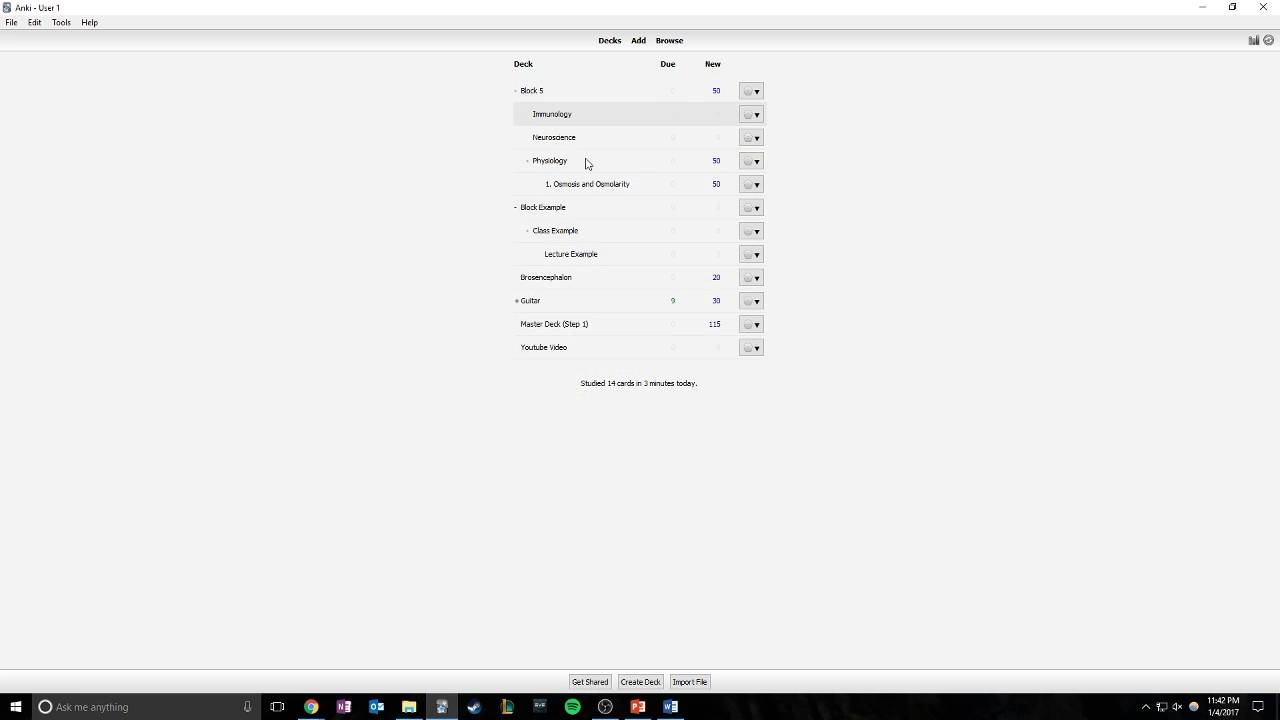
pyautogui.click(655, 188)
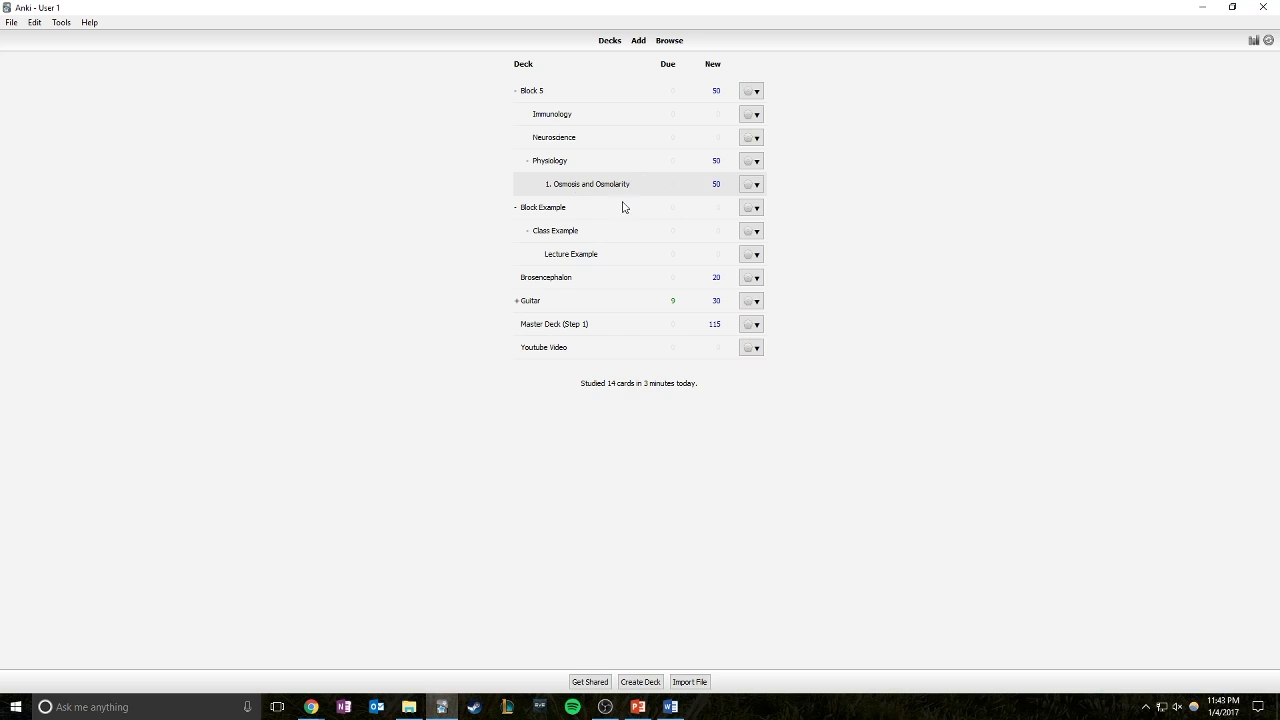
pyautogui.click(750, 185)
pyautogui.click(778, 208)
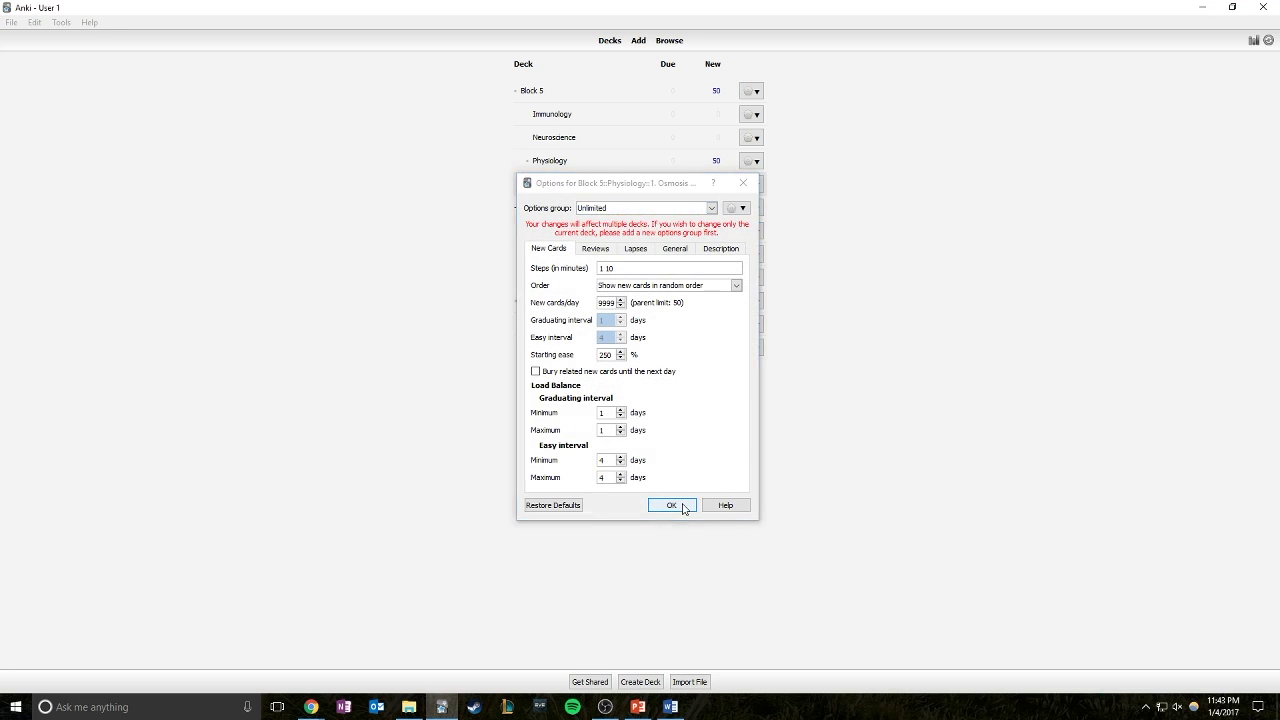
pyautogui.click(675, 505)
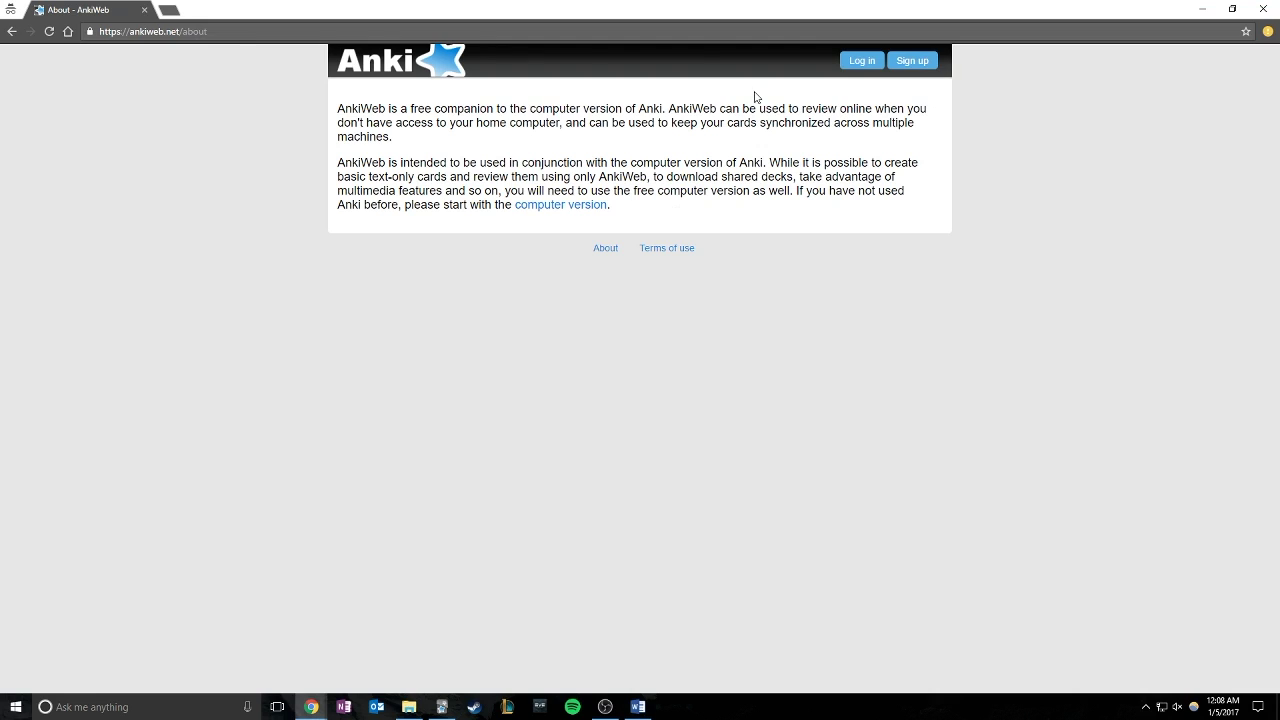
# Go to AnkiWeb's Sign up page to create a free account
pyautogui.click(922, 61)
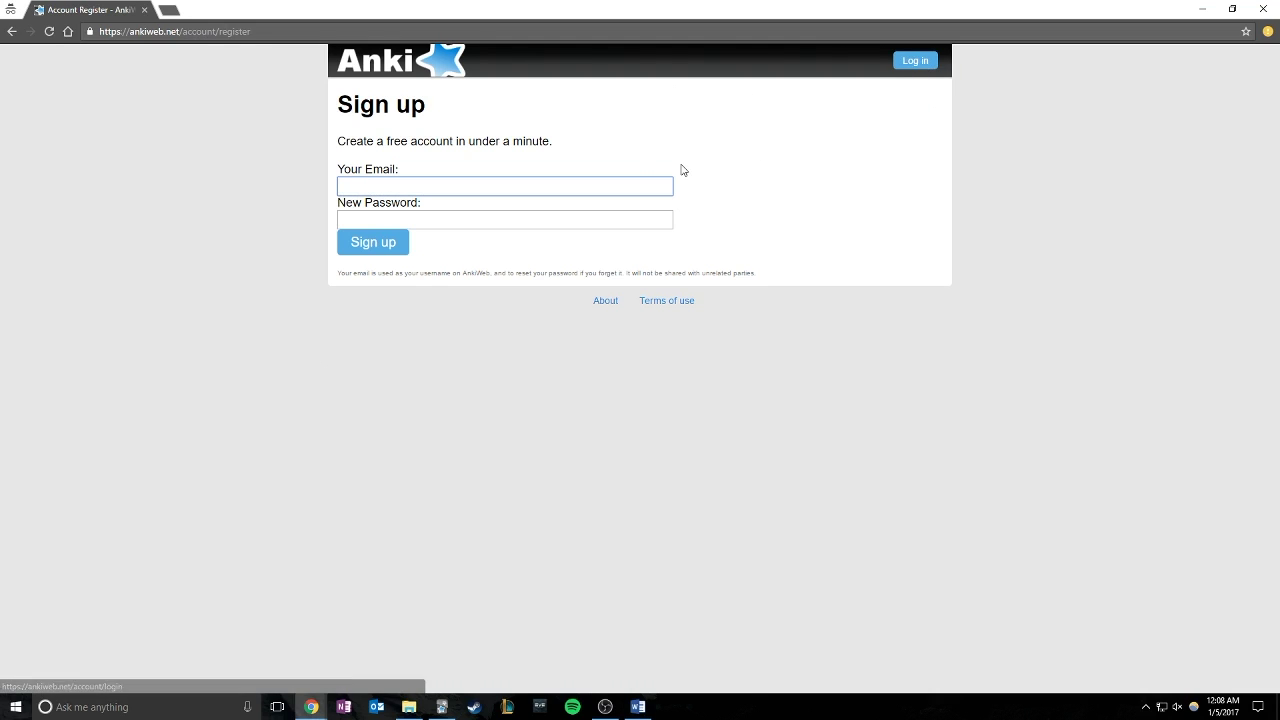